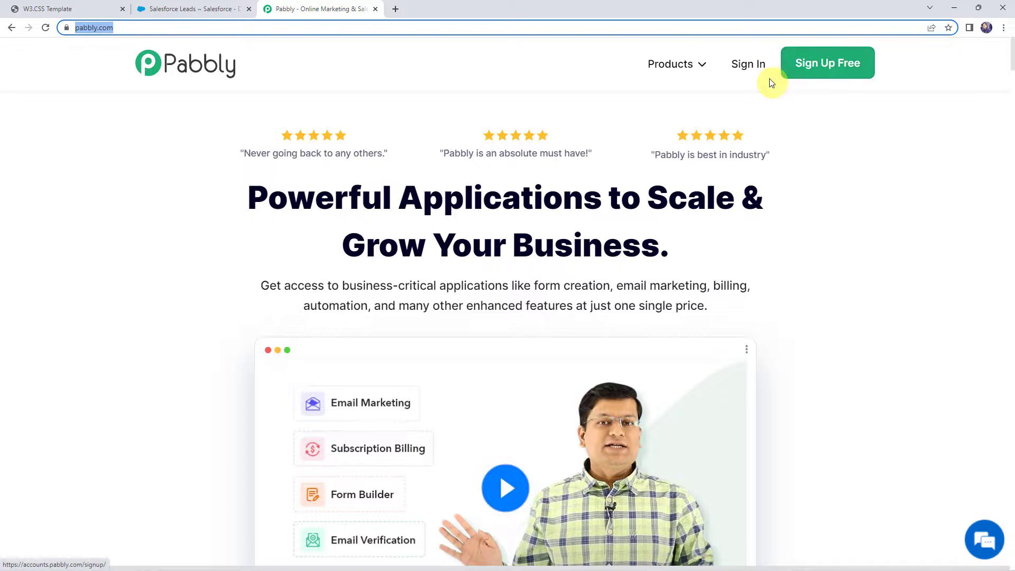
# Sign in to Pabbly and access the Pabbly Connect dashboard
pyautogui.click(749, 65)
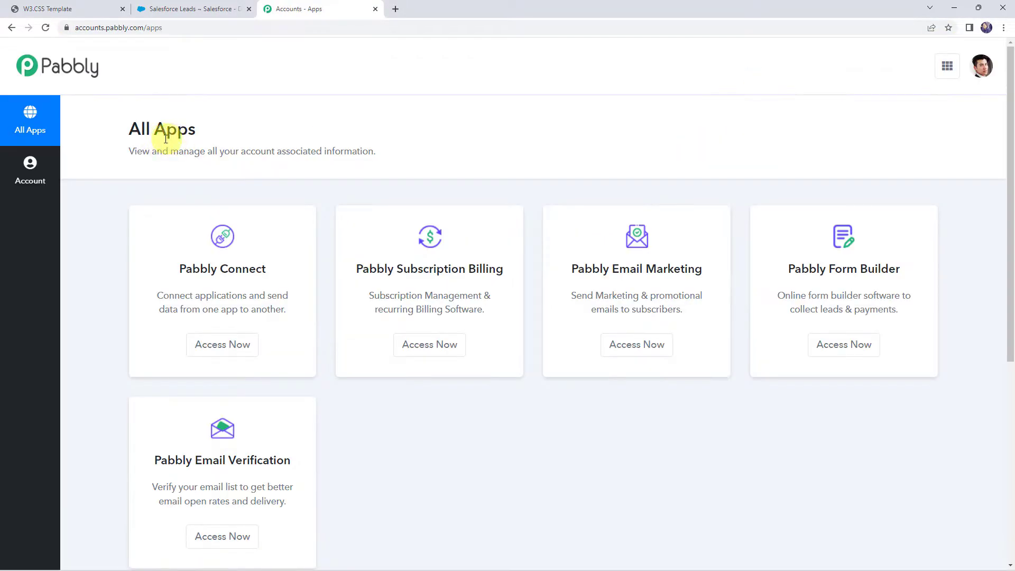
pyautogui.click(221, 346)
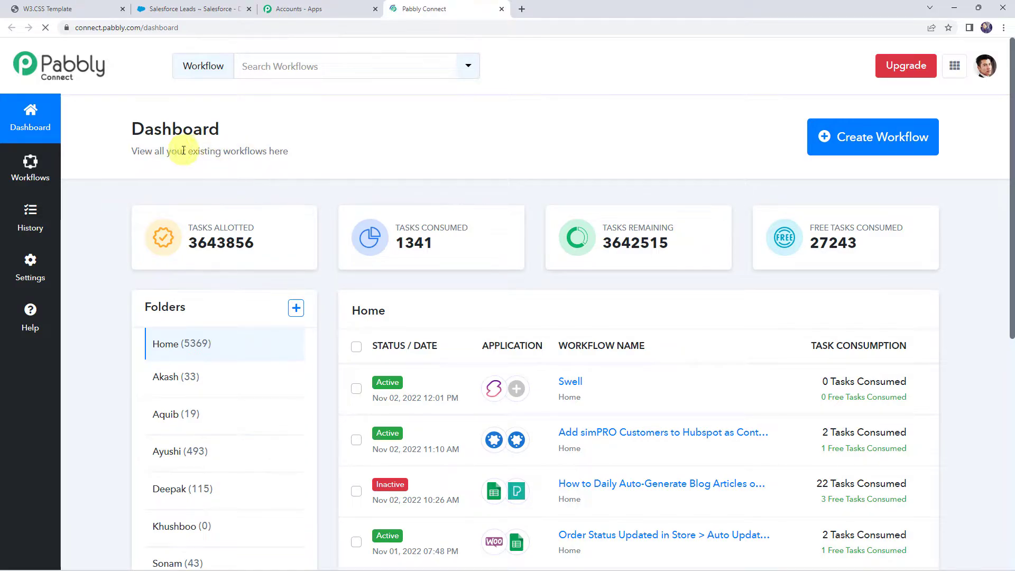
pyautogui.scroll(-6, 516, 333)
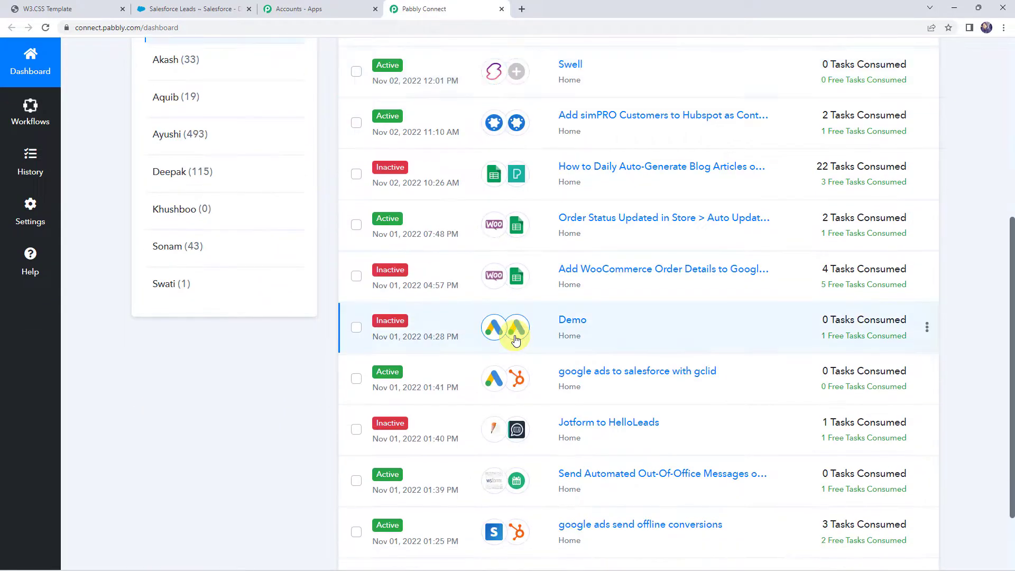
pyautogui.scroll(6, 517, 338)
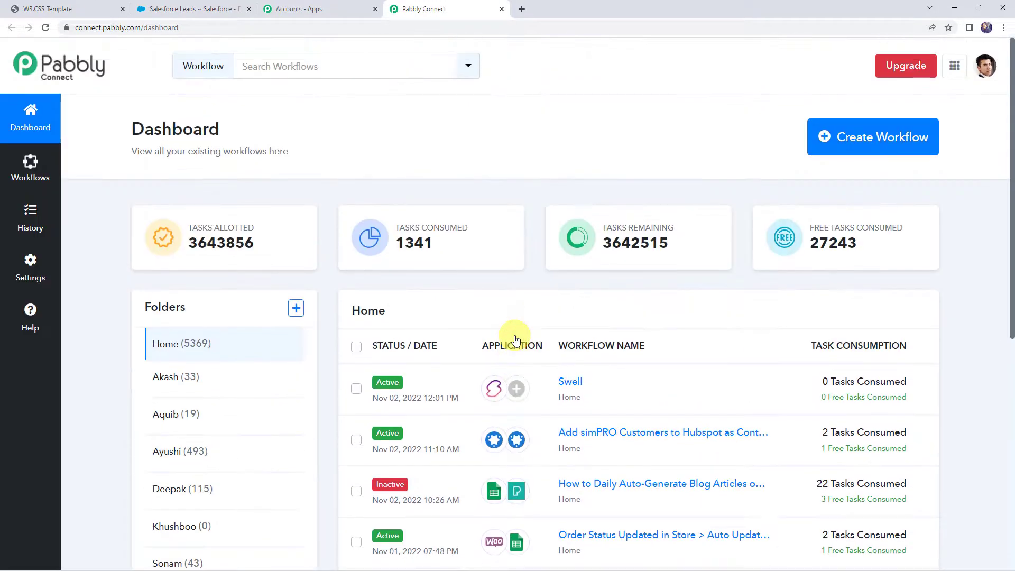
# Create a new workflow named "Validate Salesforce Leads with ZeroBounce"
pyautogui.click(855, 142)
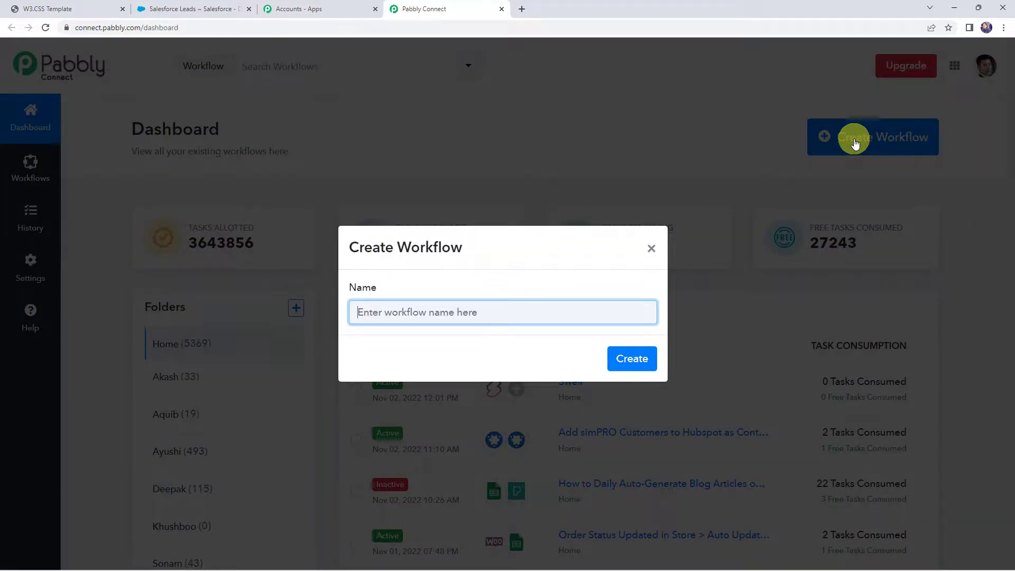
pyautogui.write('Va')
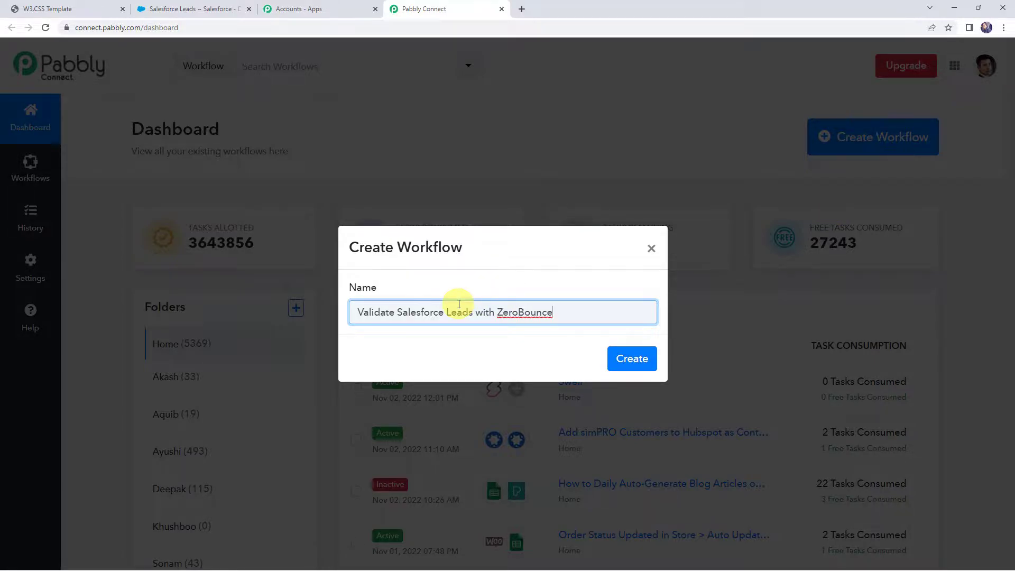
pyautogui.click(625, 357)
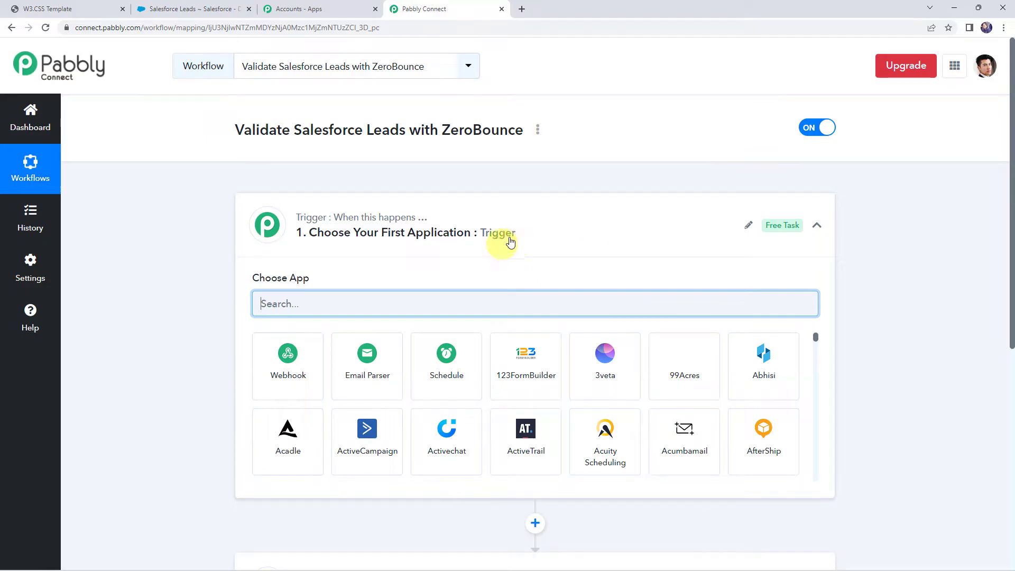
# Choose Salesforce as the workflow's trigger application with New Lead as the trigger event
pyautogui.click(513, 236)
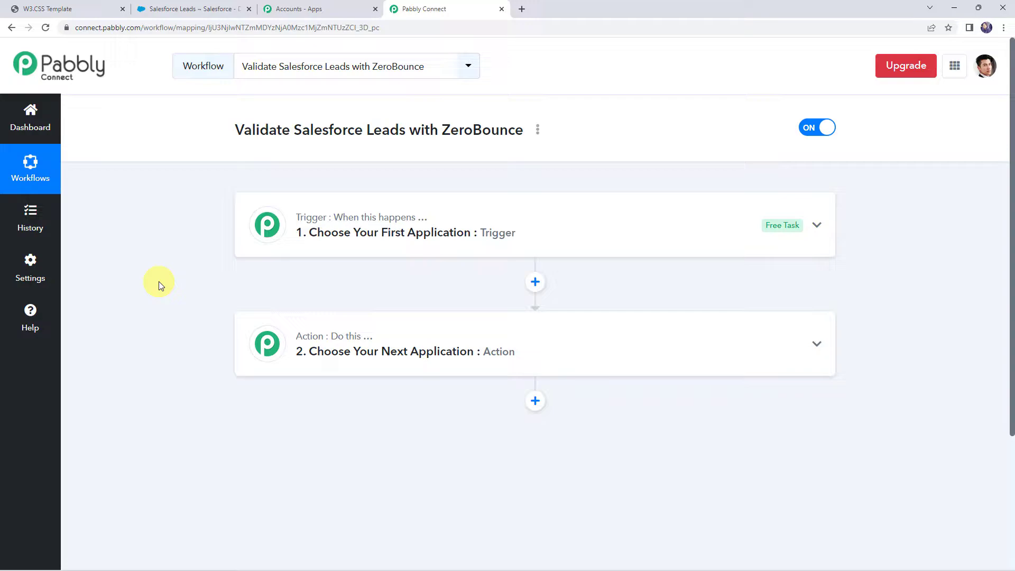
pyautogui.click(408, 256)
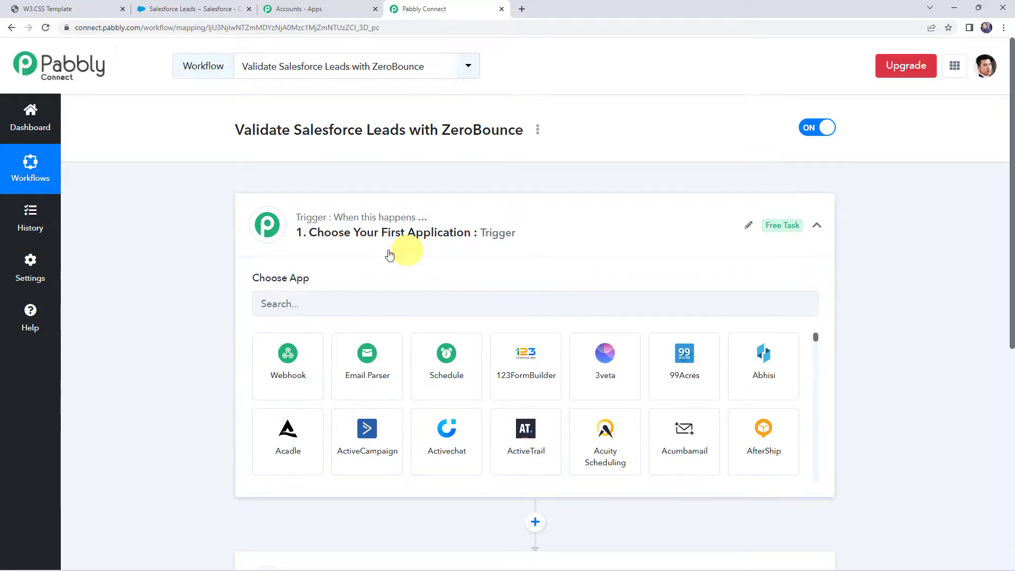
pyautogui.click(325, 297)
pyautogui.write('sa')
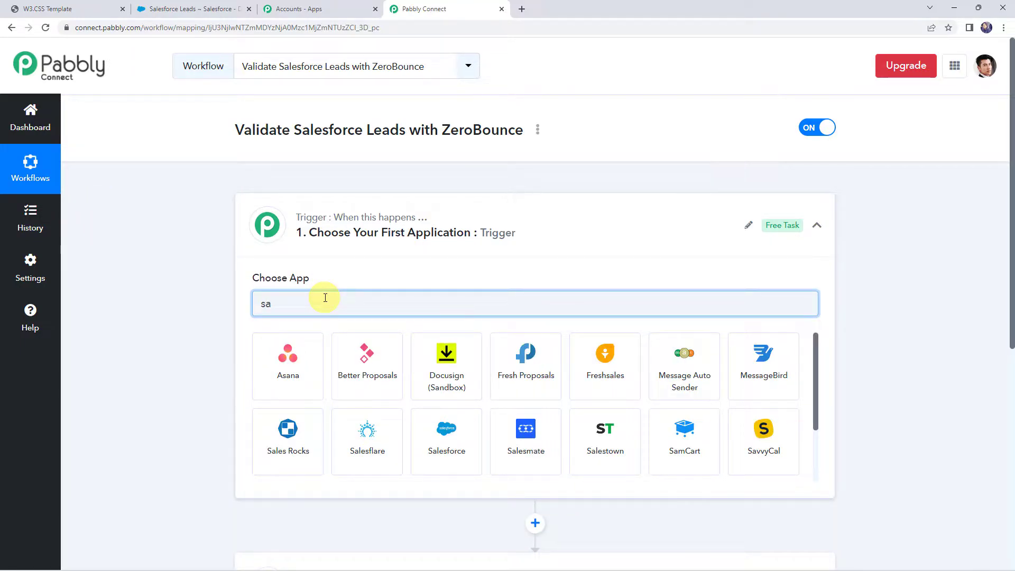
pyautogui.write('les')
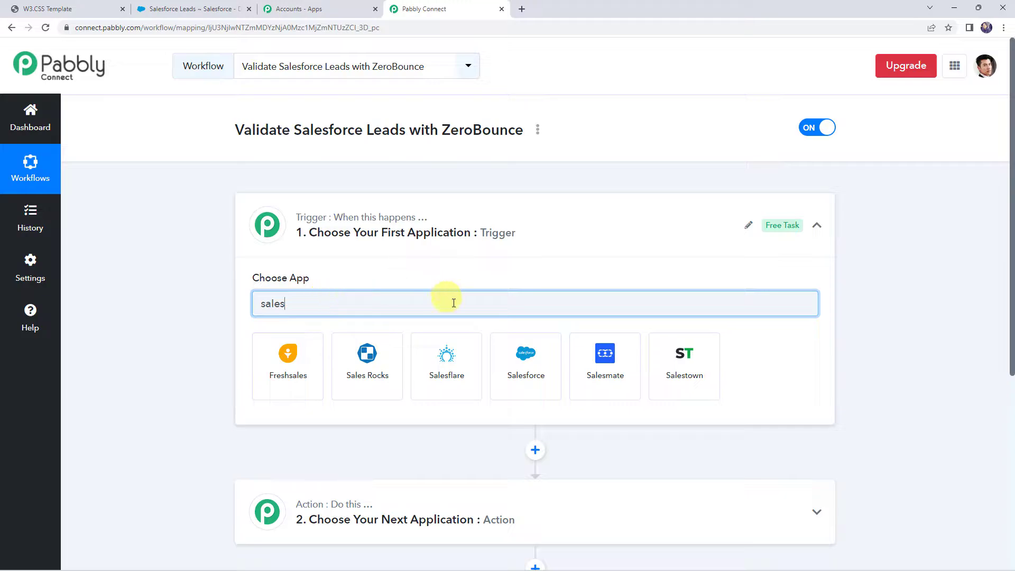
pyautogui.click(519, 370)
pyautogui.click(307, 364)
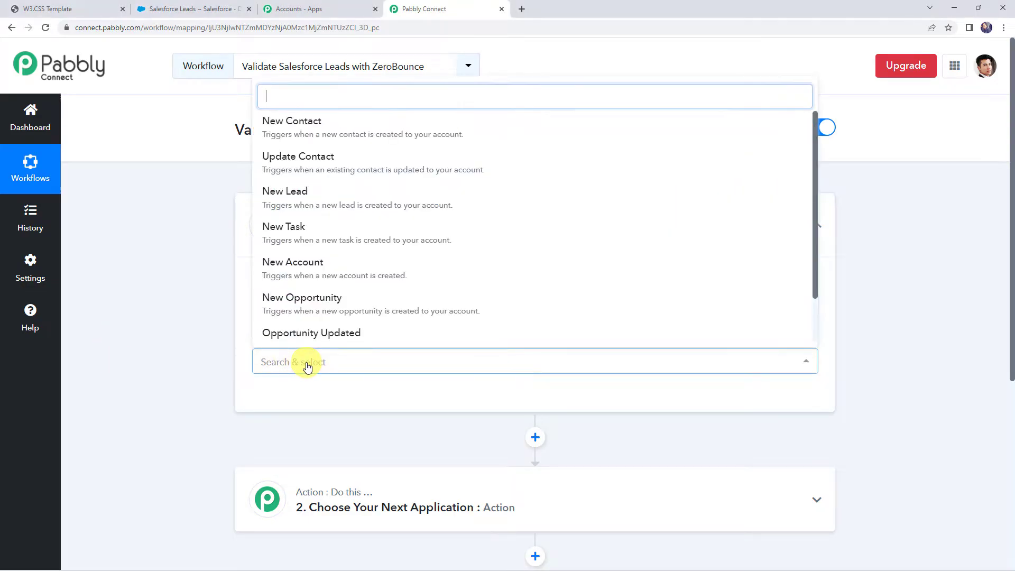
pyautogui.click(301, 195)
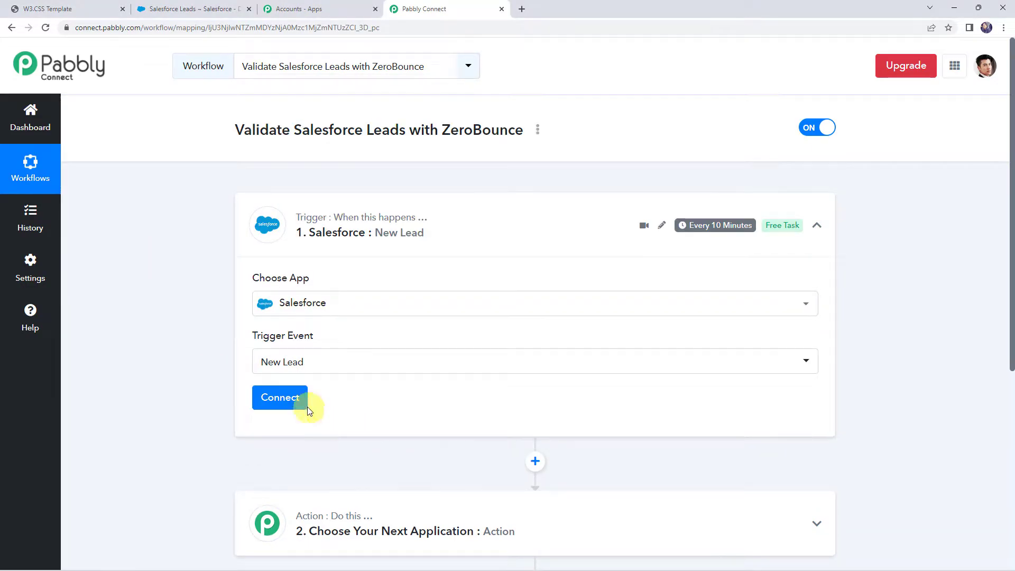
# Connect the trigger to Salesforce through a new connection and allow Pabbly Connect access to the account
pyautogui.click(305, 407)
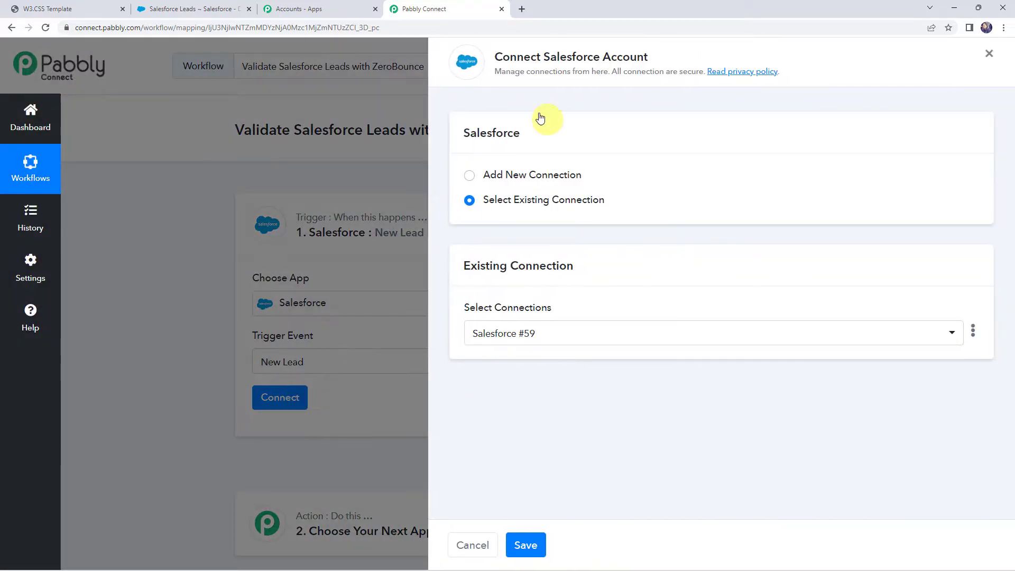
pyautogui.click(502, 174)
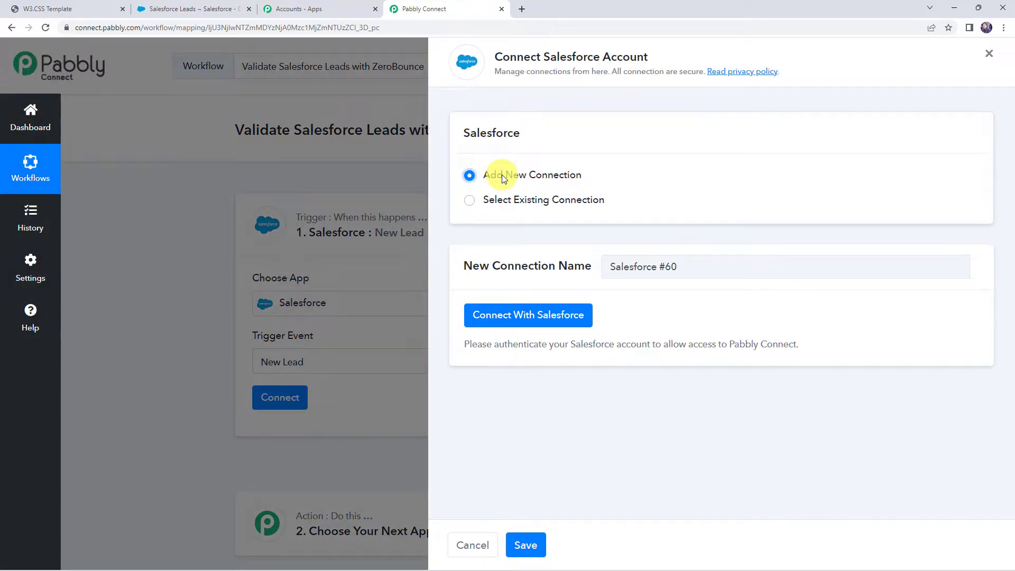
pyautogui.click(530, 316)
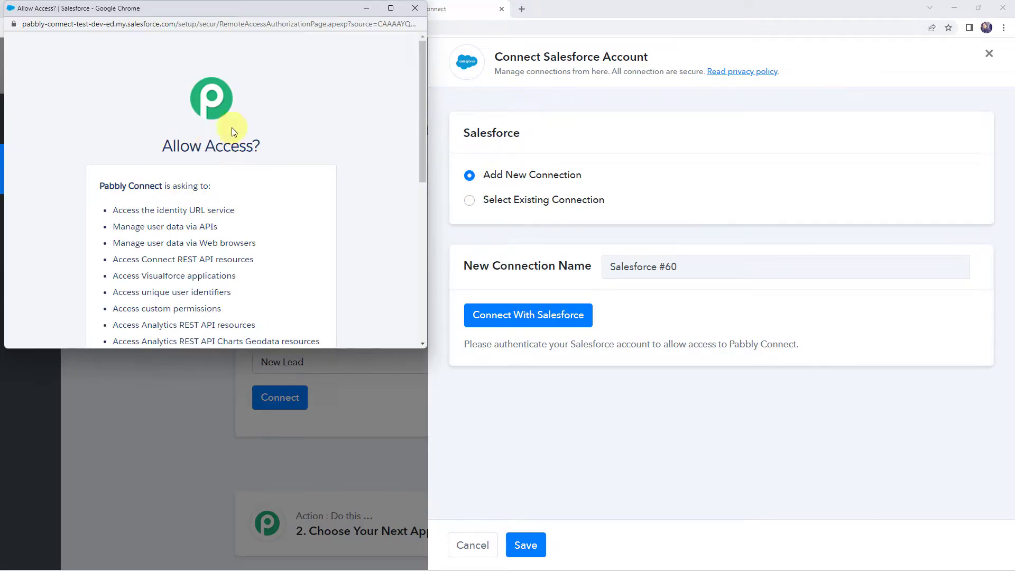
pyautogui.scroll(-6, 232, 160)
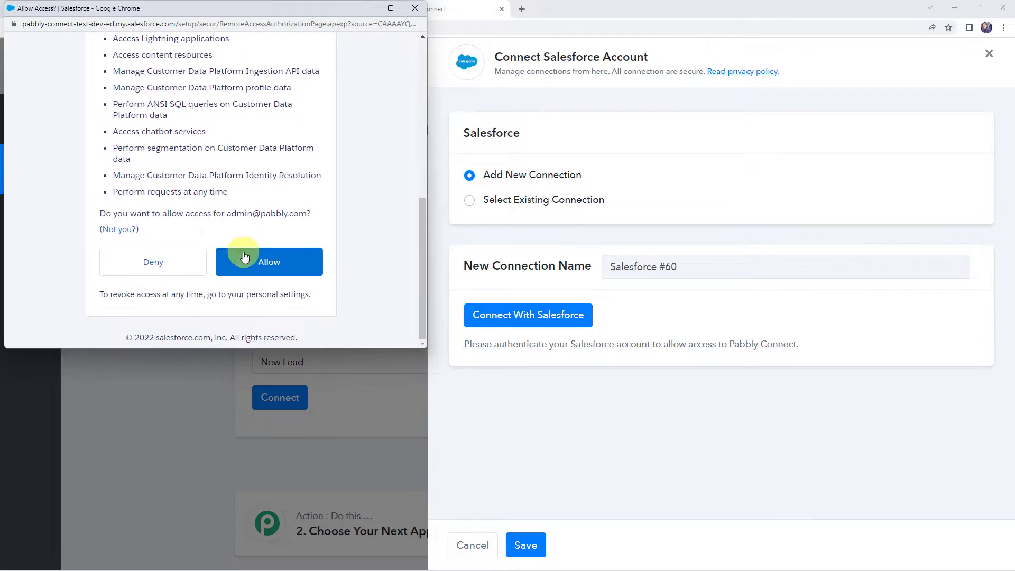
pyautogui.click(244, 257)
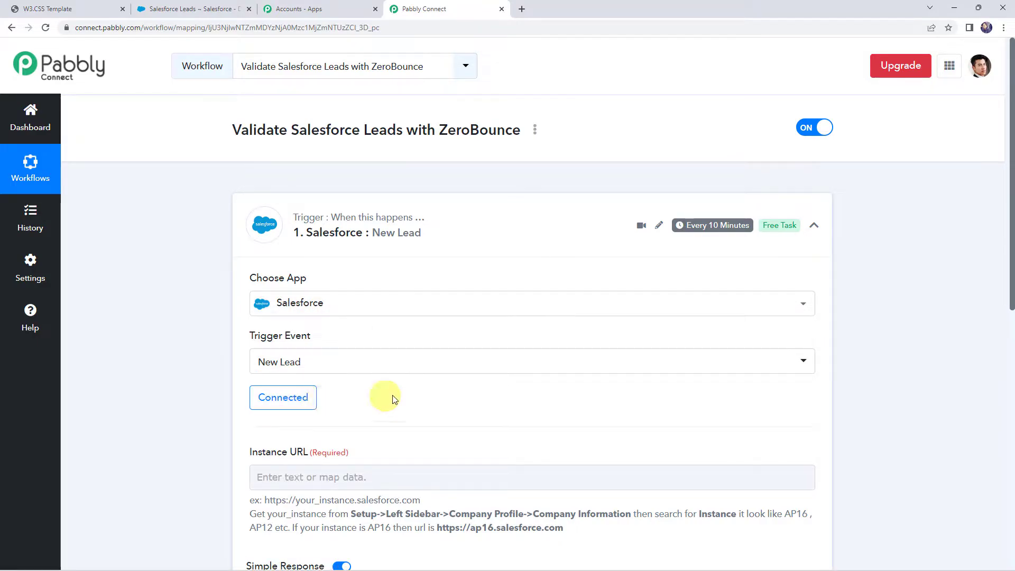
# Check the trigger's Instance URL instructions and look up the organization's Instance in Salesforce under Company Profile's Company Information
pyautogui.scroll(-4, 393, 400)
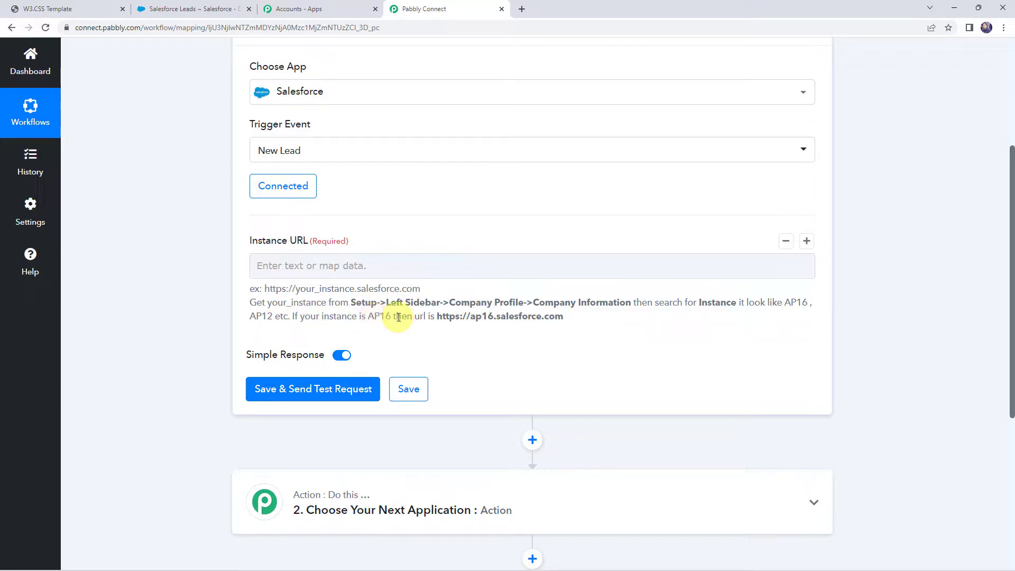
pyautogui.moveTo(437, 316); pyautogui.dragTo(563, 317)
pyautogui.click(175, 9)
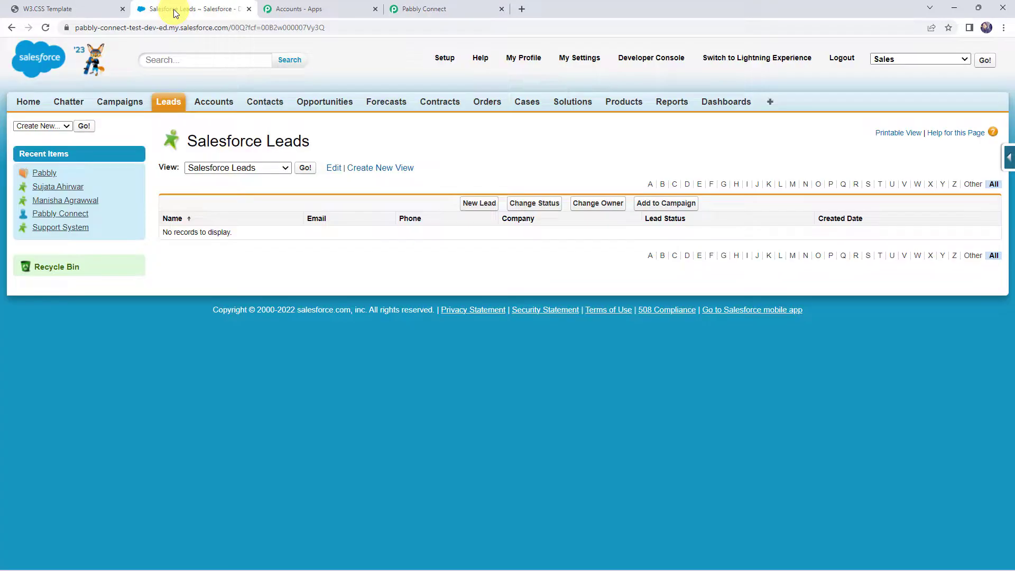
pyautogui.click(435, 62)
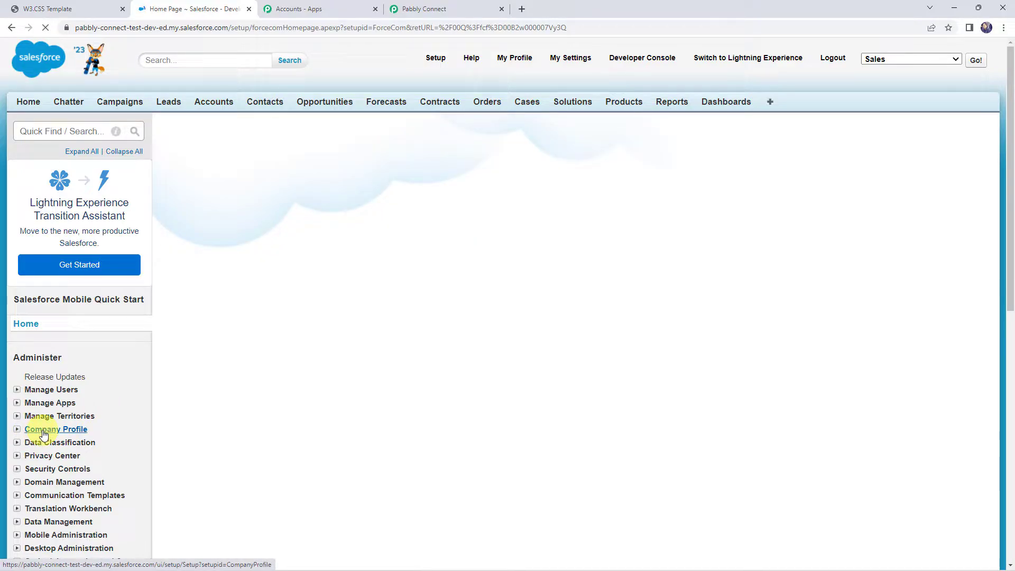
pyautogui.click(62, 429)
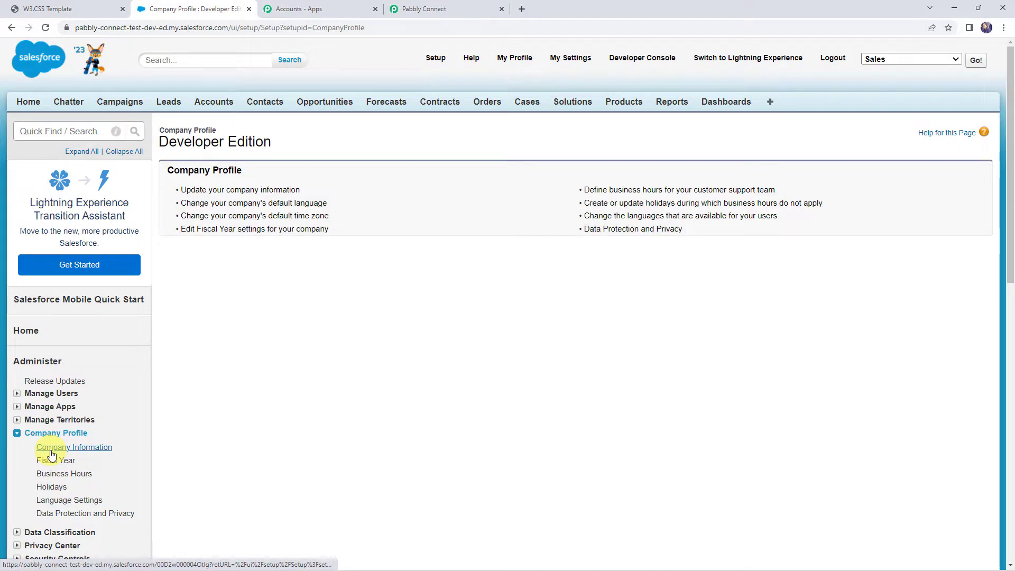
pyautogui.click(51, 450)
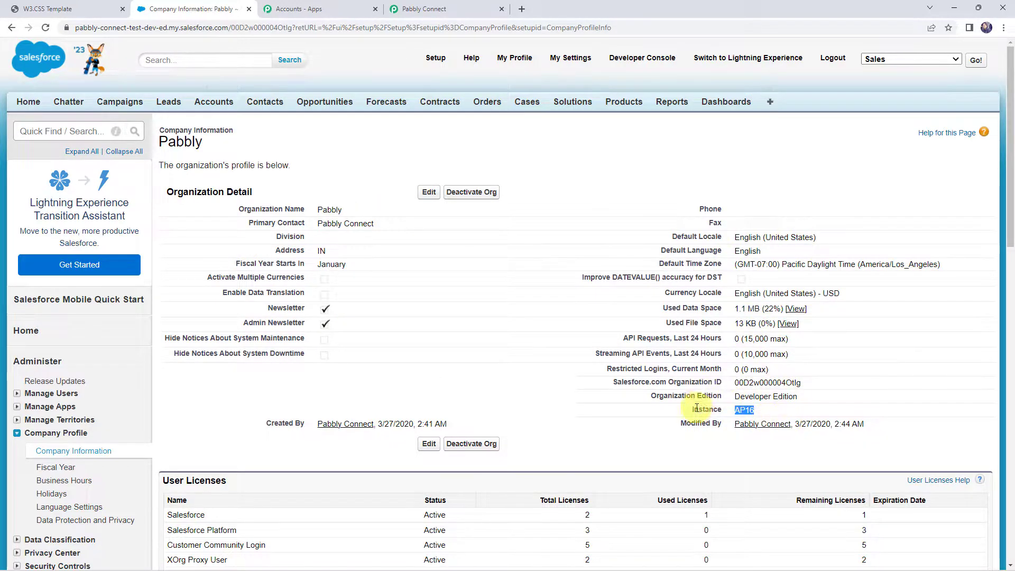
pyautogui.moveTo(691, 410); pyautogui.dragTo(770, 414)
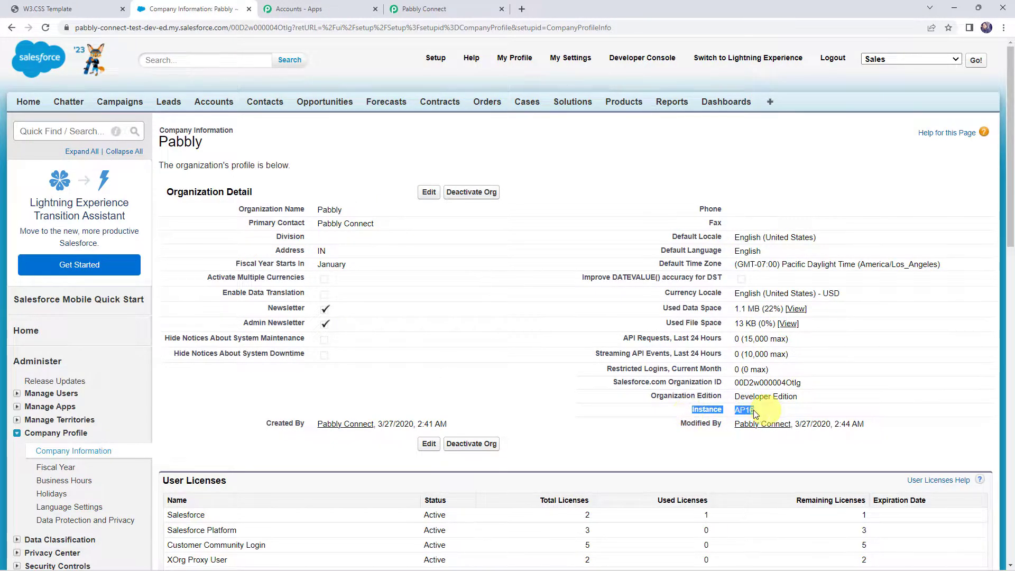
pyautogui.click(418, 9)
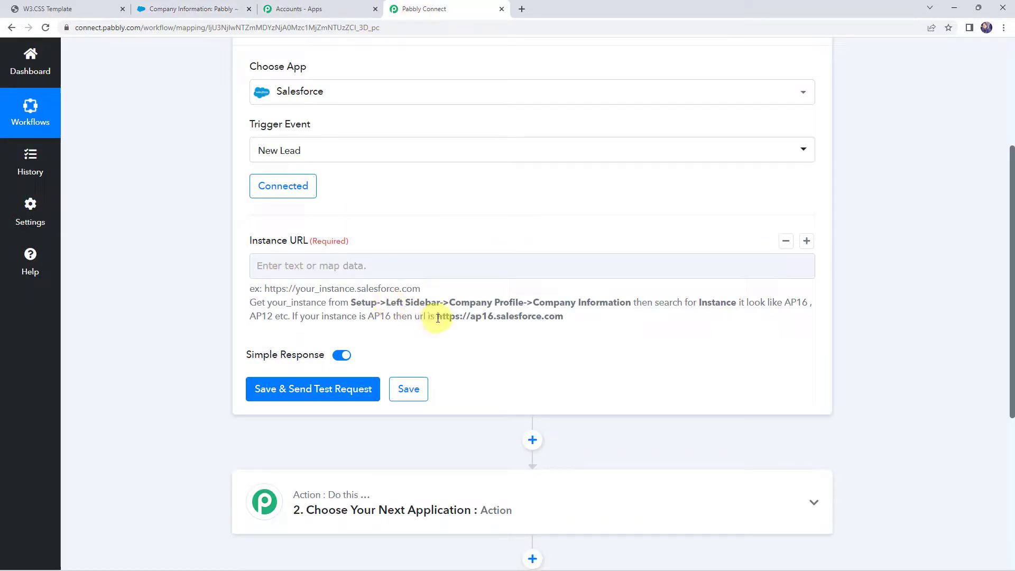
pyautogui.moveTo(437, 316); pyautogui.dragTo(595, 324)
pyautogui.hotkey('ctrl', 'c')
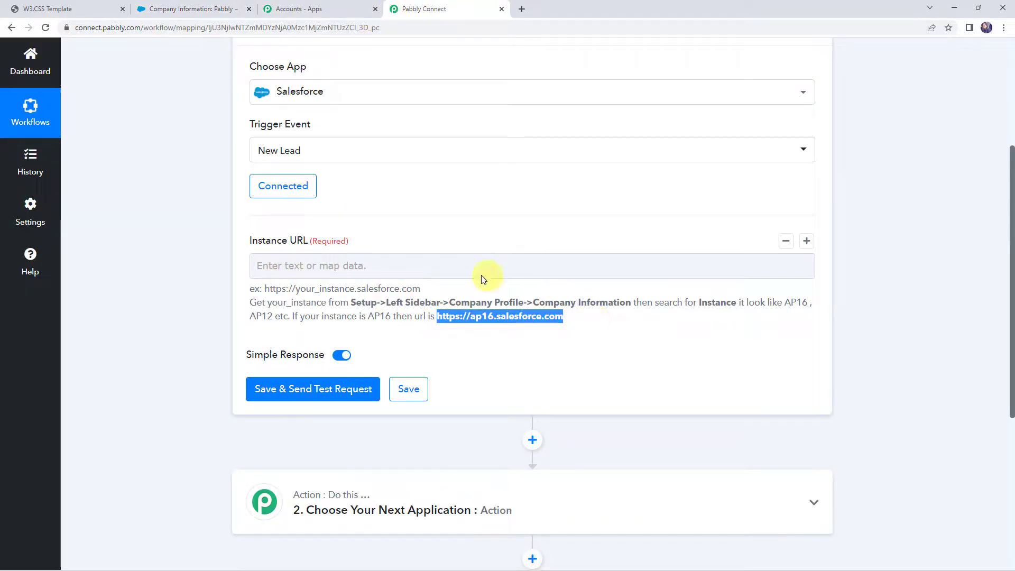
pyautogui.click(398, 265)
pyautogui.hotkey('ctrl', 'v')
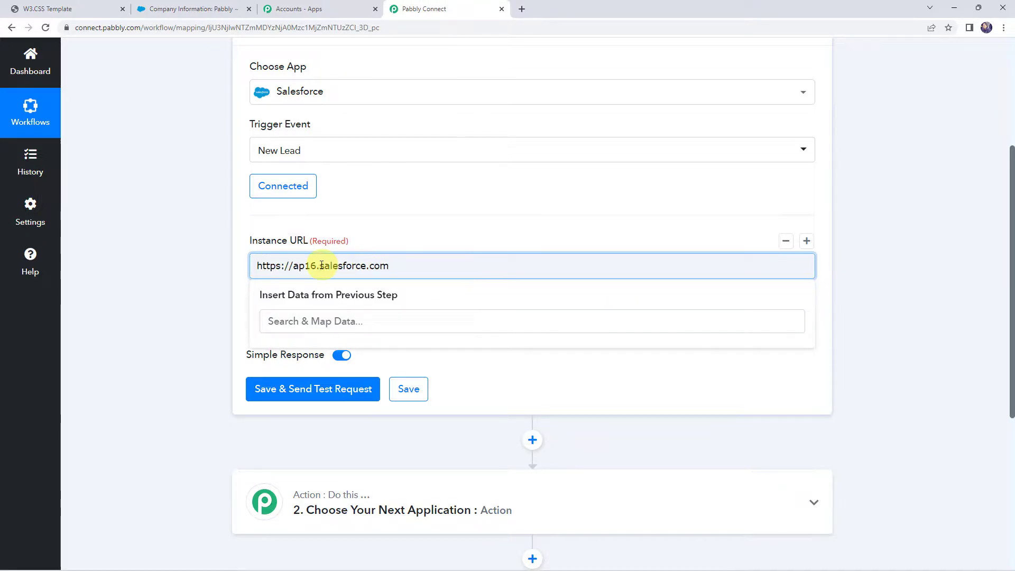
pyautogui.moveTo(316, 265); pyautogui.dragTo(293, 267)
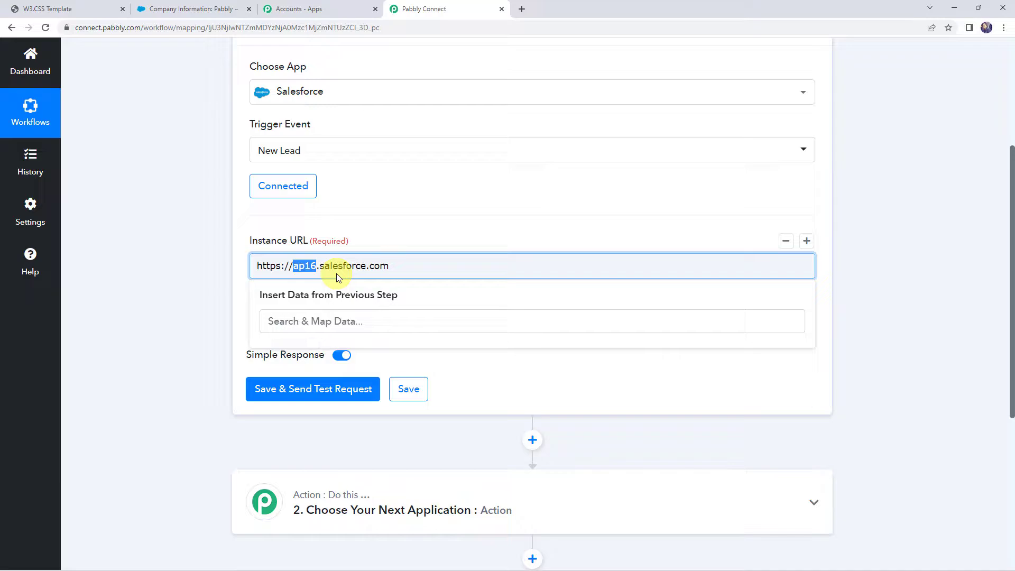
pyautogui.click(205, 272)
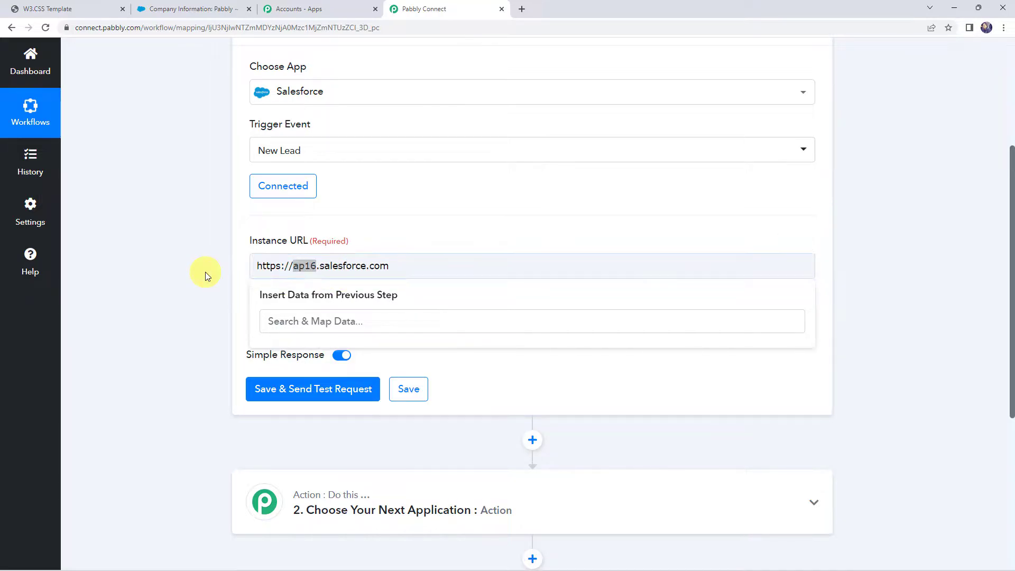
pyautogui.scroll(2, 205, 272)
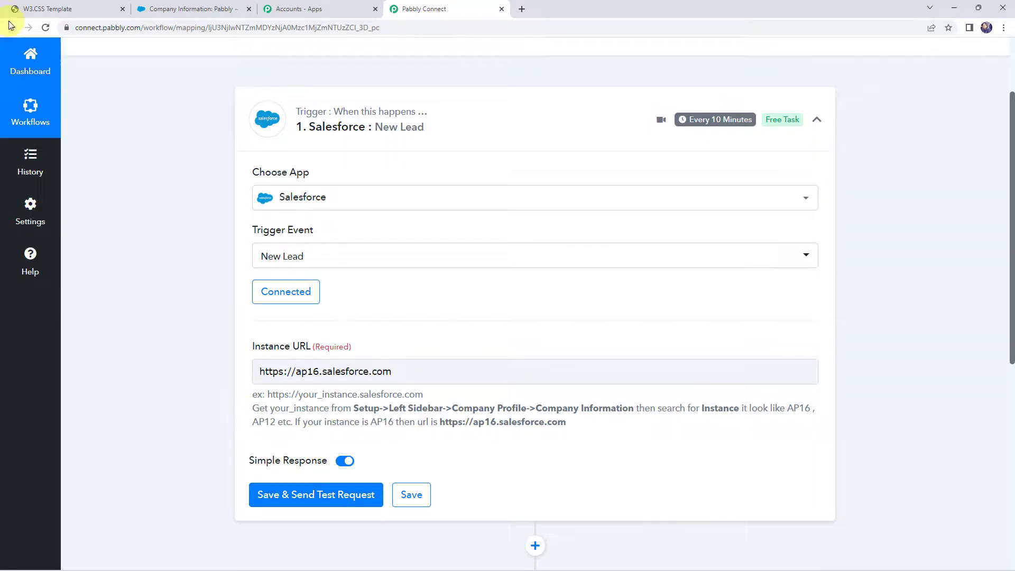
# Open the Sign Up form on the sample website and enter the test lead's first and last name
pyautogui.click(62, 7)
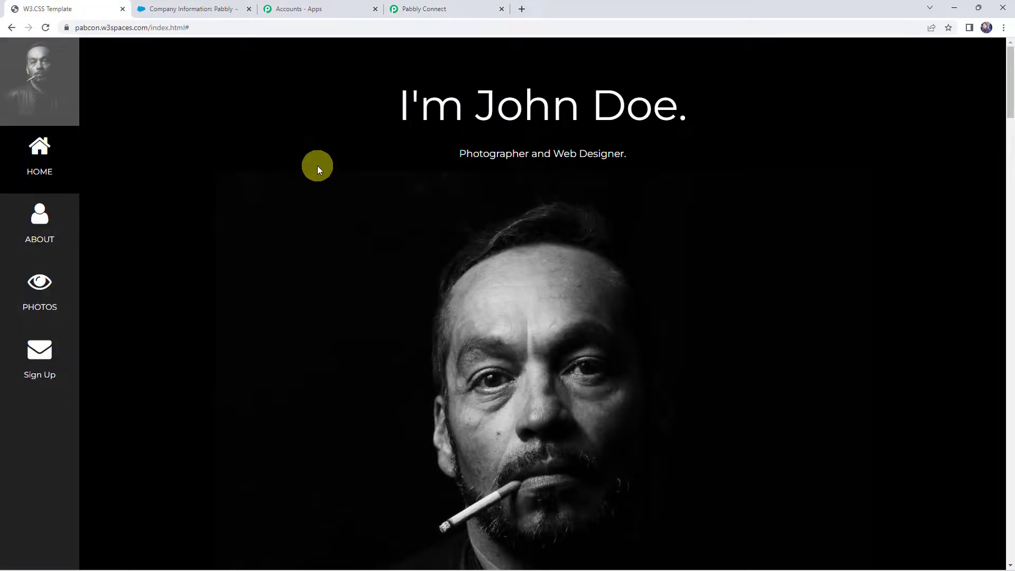
pyautogui.click(32, 353)
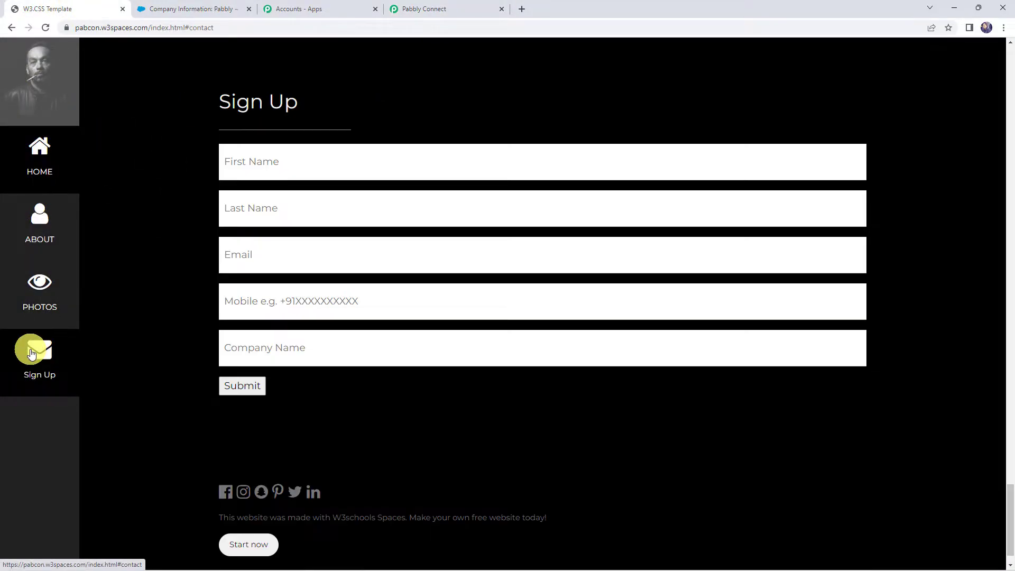
pyautogui.click(275, 161)
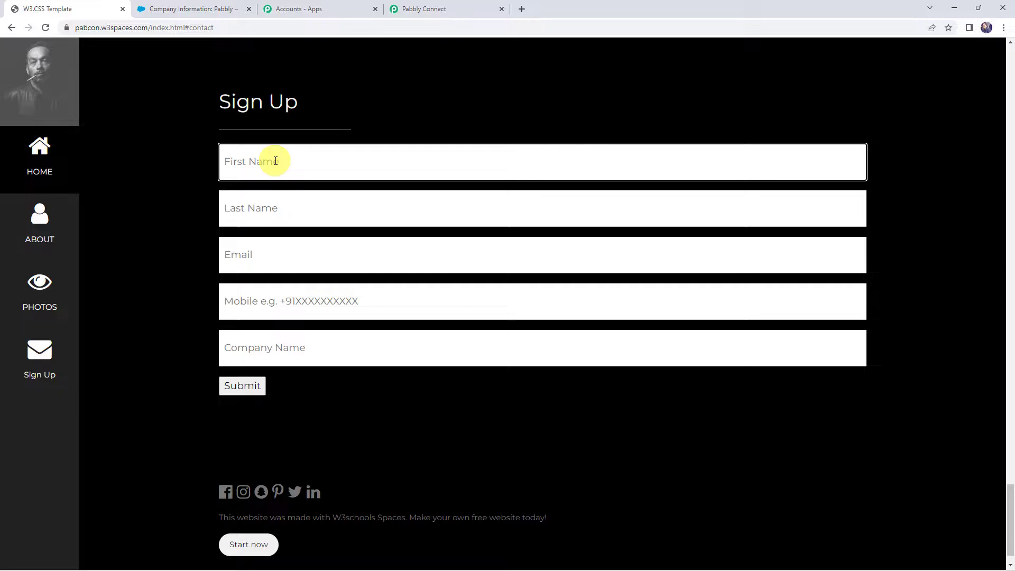
pyautogui.write('Dem')
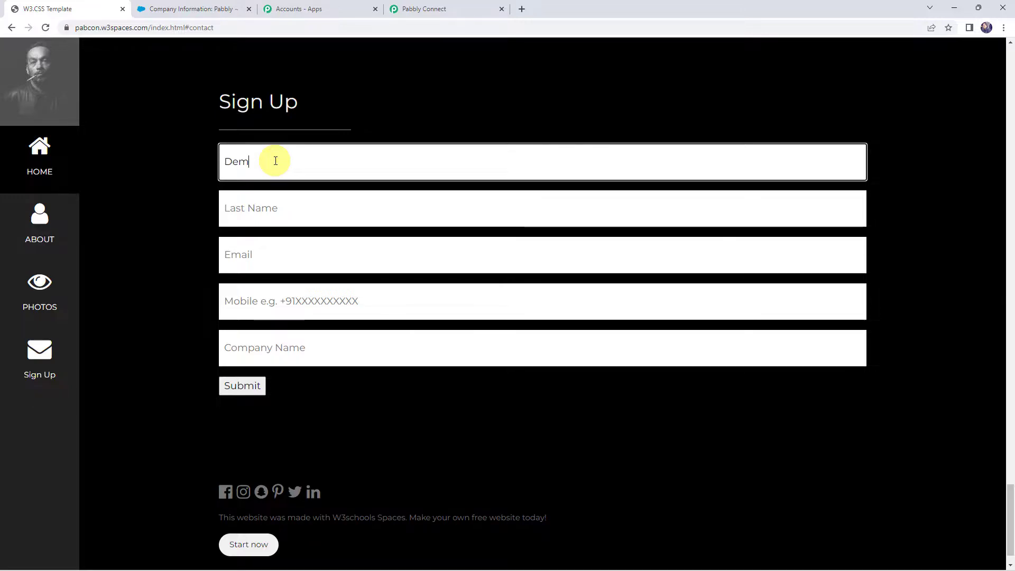
pyautogui.write('o')
pyautogui.press('Tab')
pyautogui.write('Custo')
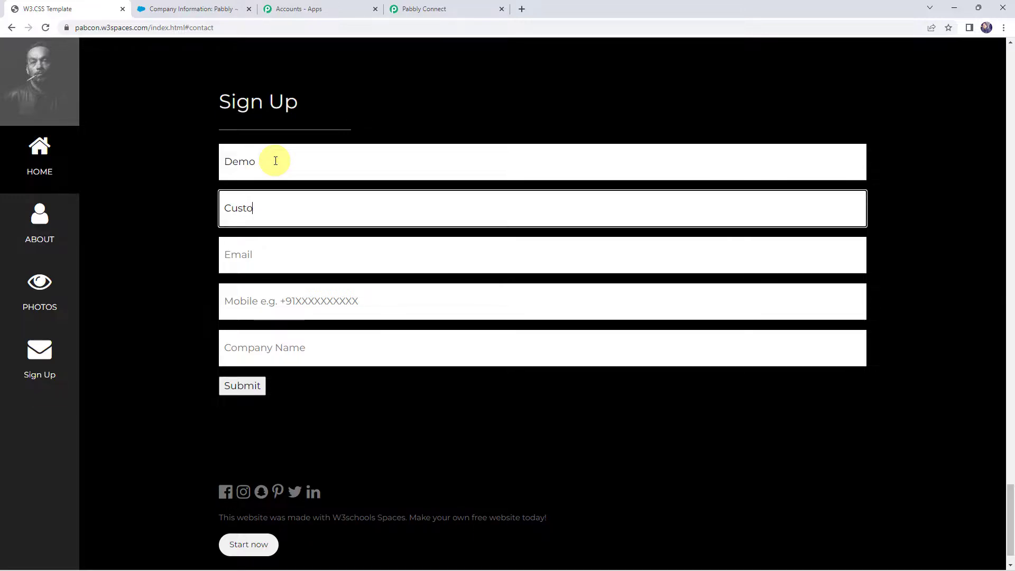
pyautogui.write('mer')
# Fill in the test lead's email and mobile number, set the company name to Pabbly, and submit the form
pyautogui.press('Tab')
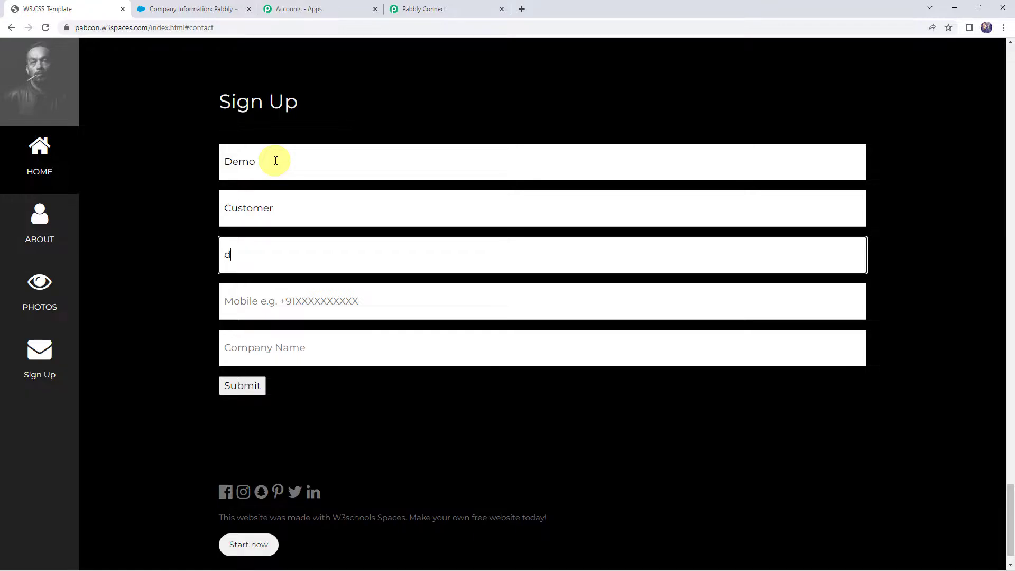
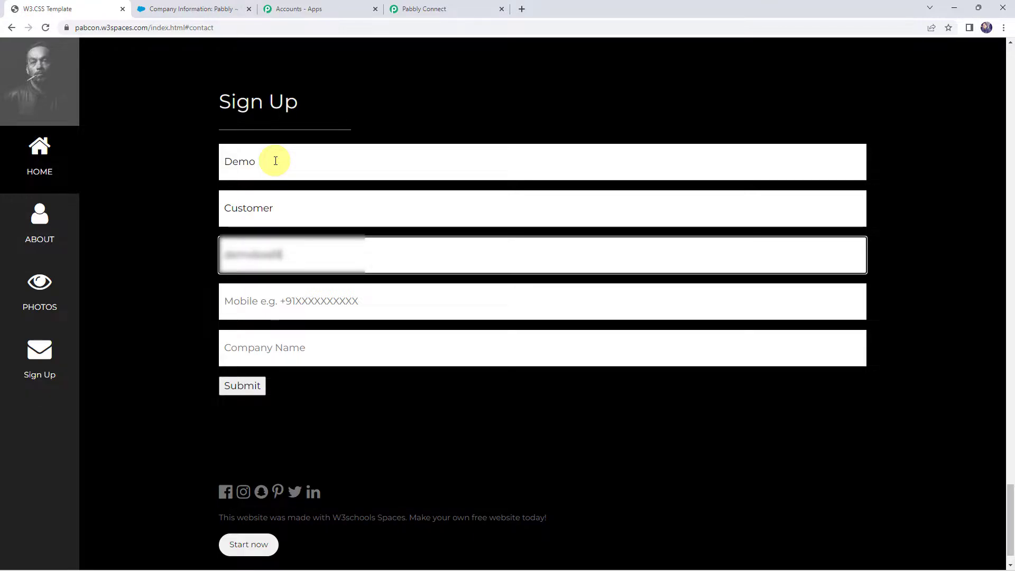
pyautogui.press('Tab')
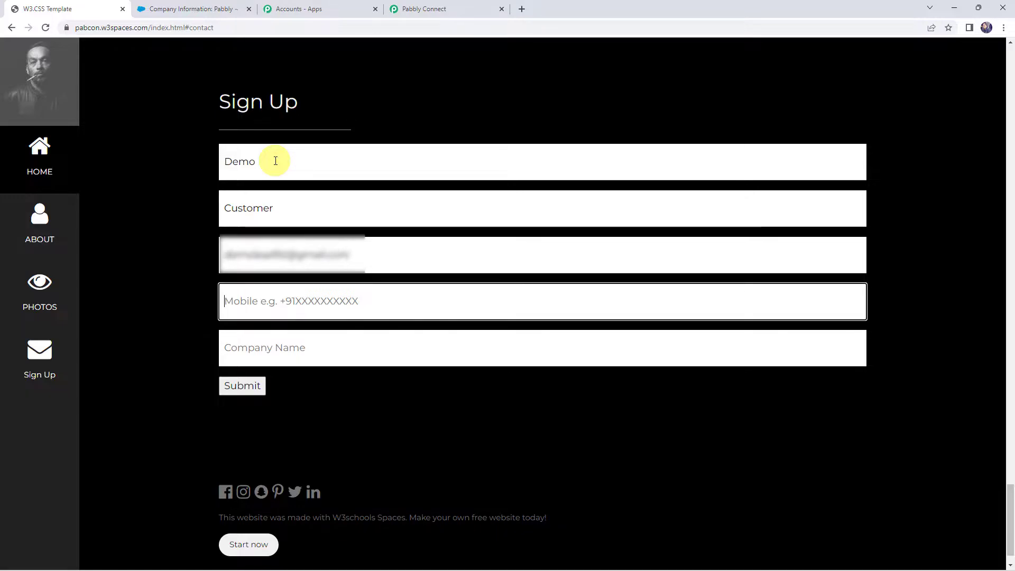
pyautogui.write('+919xxx')
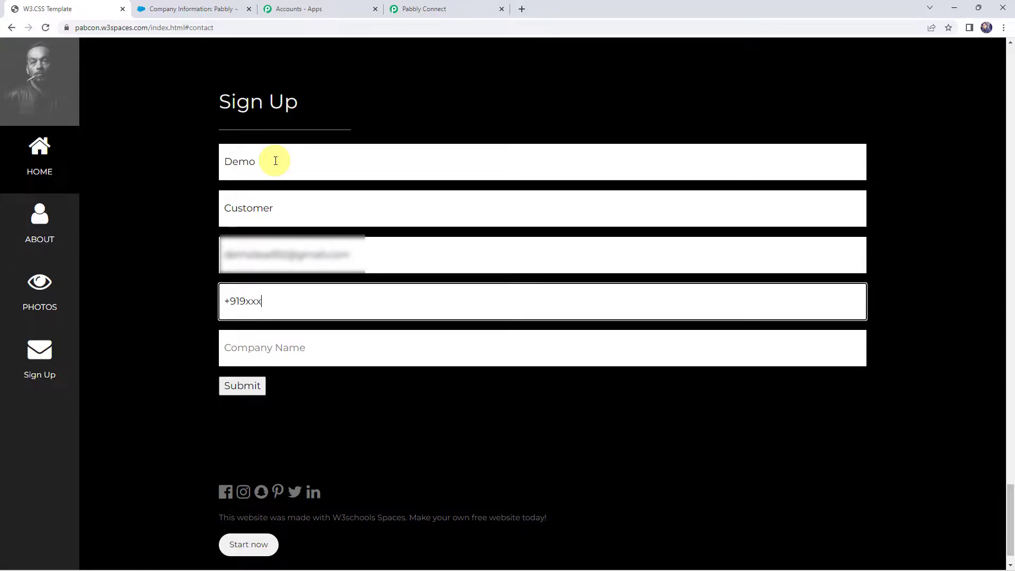
pyautogui.write('xxxxx0')
pyautogui.press('Tab')
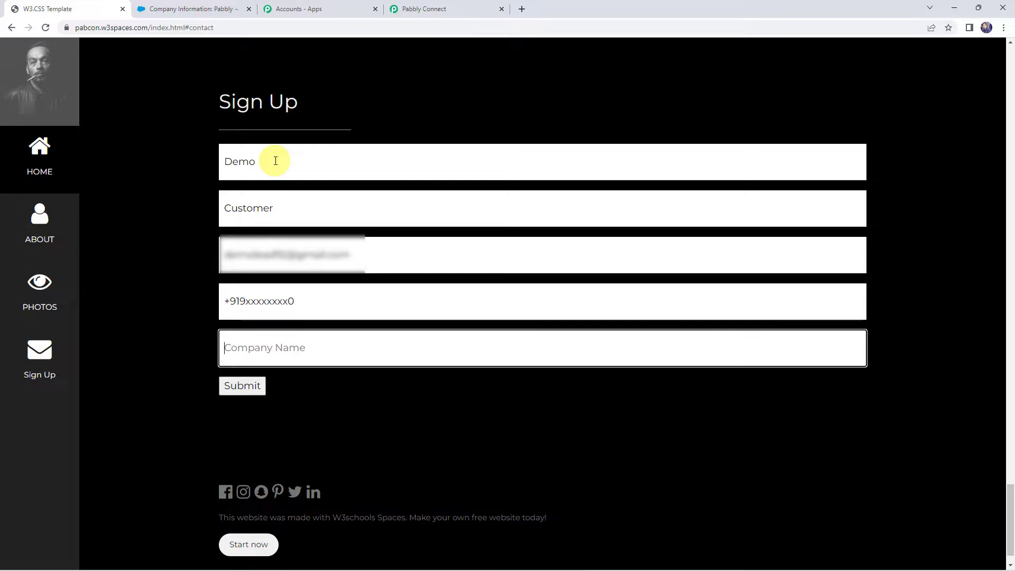
pyautogui.write('Pabbly')
pyautogui.click(241, 386)
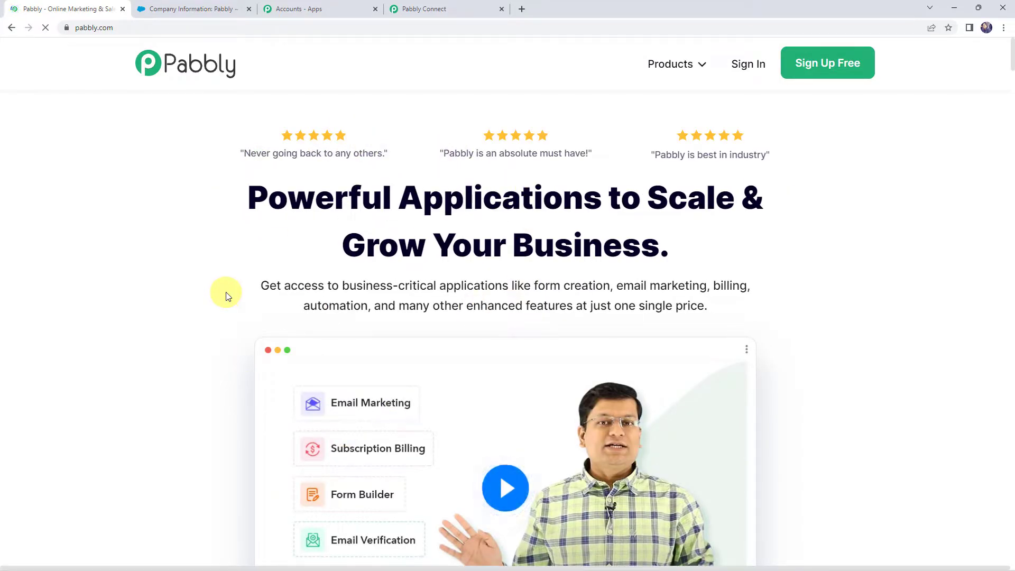
# Back in Pabbly Connect, save the Salesforce trigger and send a test request
pyautogui.click(472, 5)
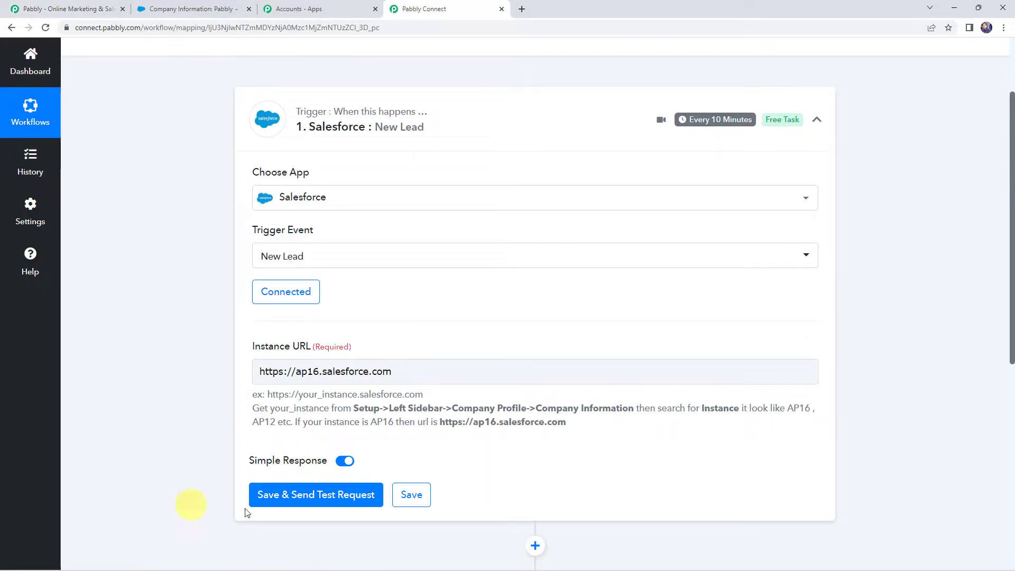
pyautogui.click(278, 499)
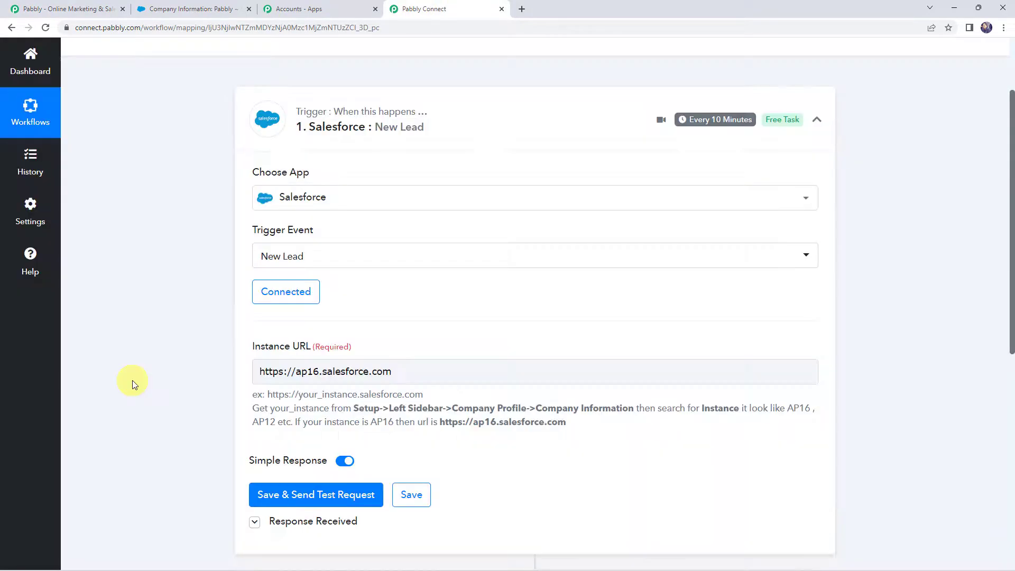
# Examine the phone, name, last name, first name and email values in the trigger's received response
pyautogui.scroll(-8, 164, 359)
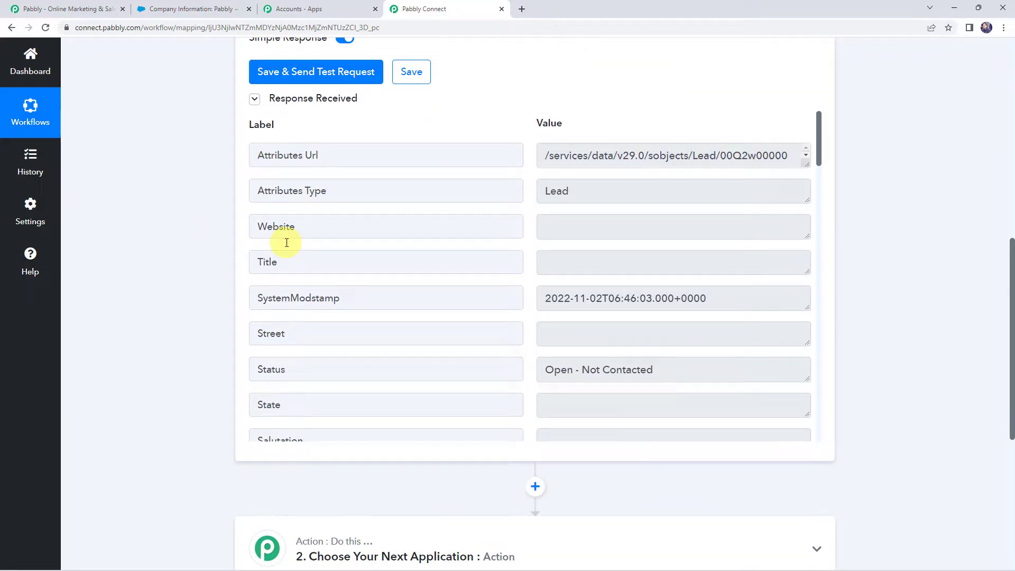
pyautogui.scroll(-9, 287, 242)
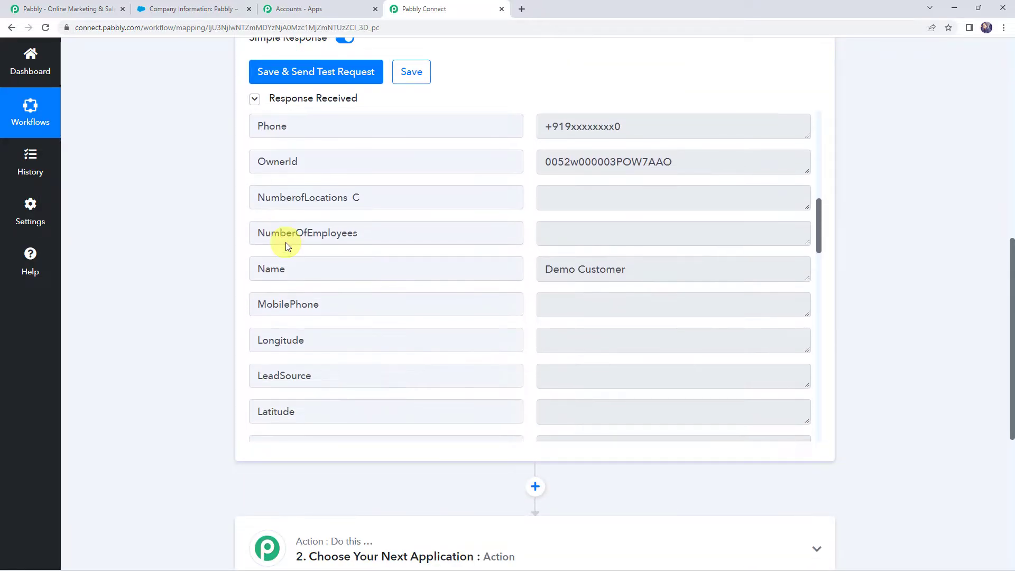
pyautogui.click(652, 180)
pyautogui.hotkey('ctrl', 'a')
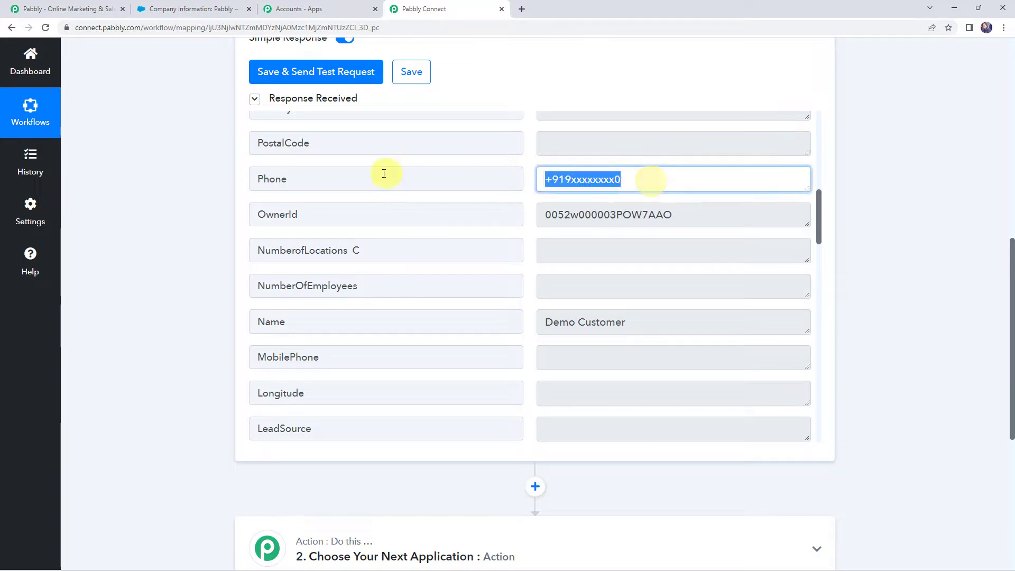
pyautogui.click(682, 320)
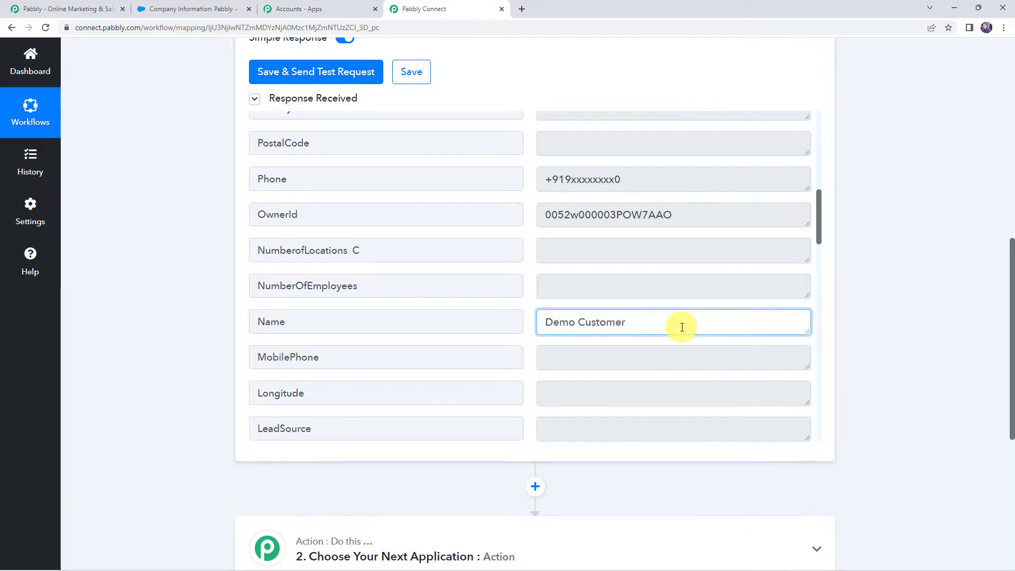
pyautogui.scroll(-8, 450, 256)
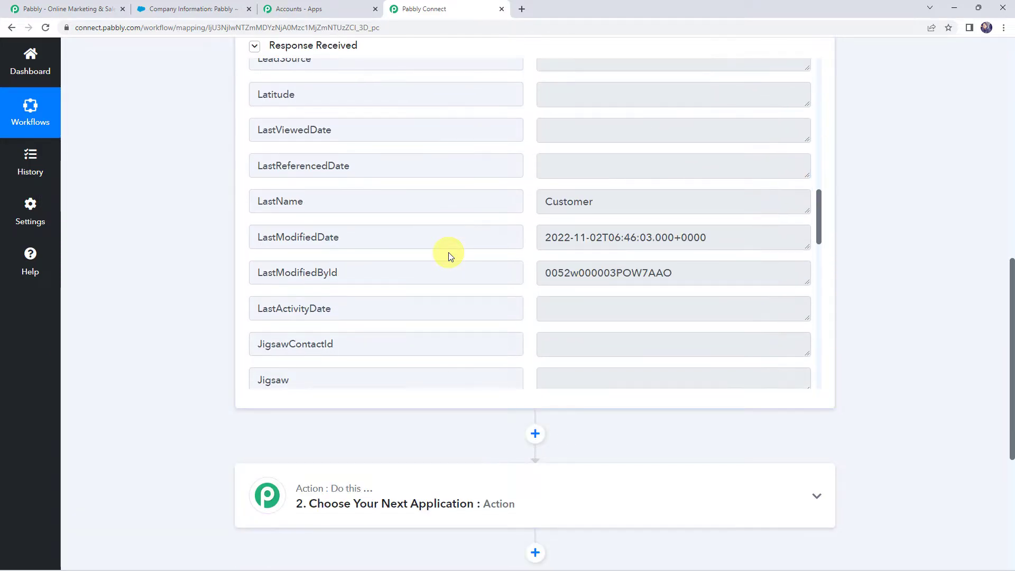
pyautogui.click(559, 202)
pyautogui.scroll(-1, 356, 206)
pyautogui.scroll(-5, 358, 210)
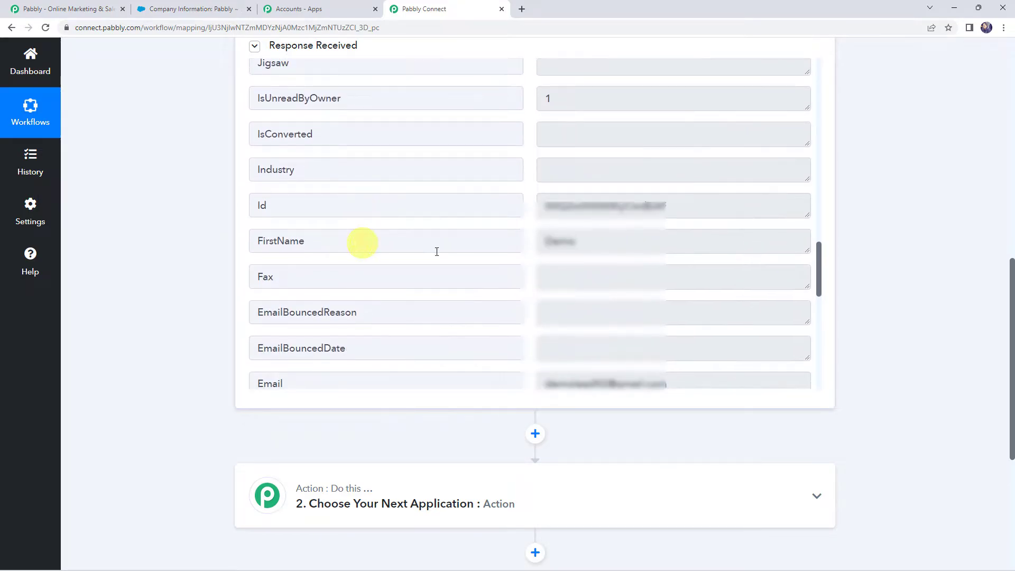
pyautogui.click(551, 239)
pyautogui.scroll(-3, 359, 270)
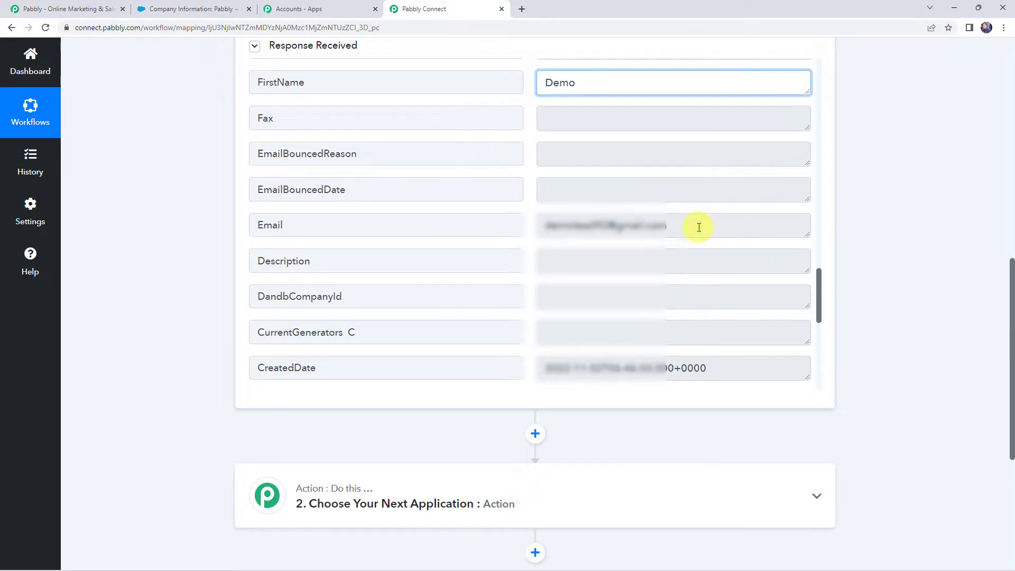
pyautogui.click(675, 228)
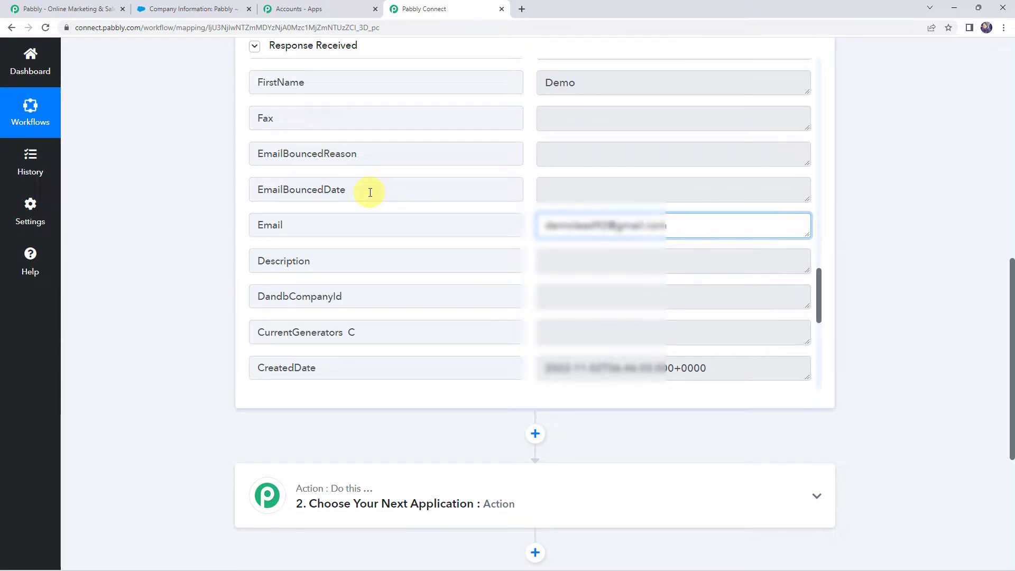
# Check how often the Salesforce trigger looks for new data
pyautogui.scroll(15, 370, 192)
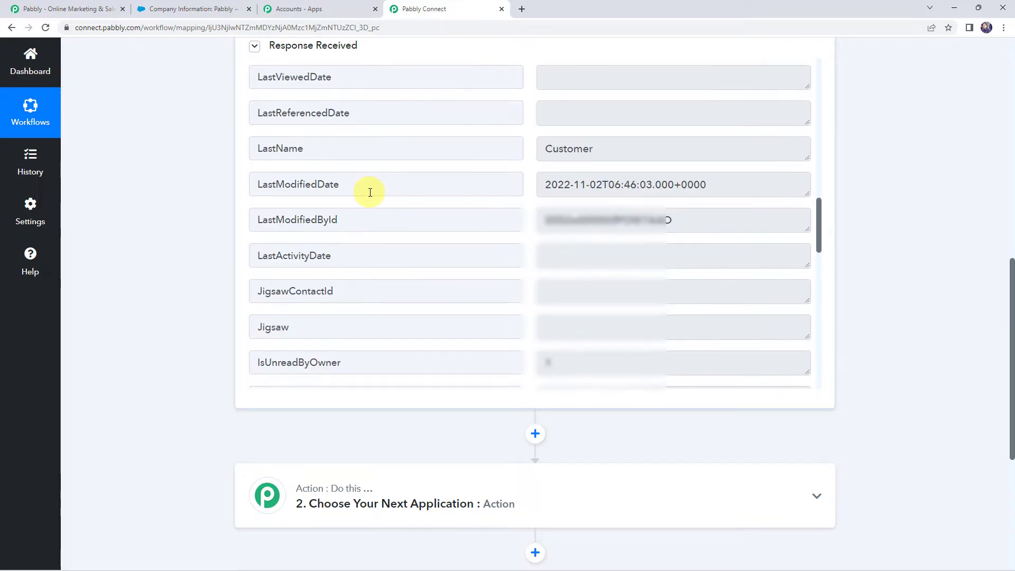
pyautogui.scroll(3, 370, 192)
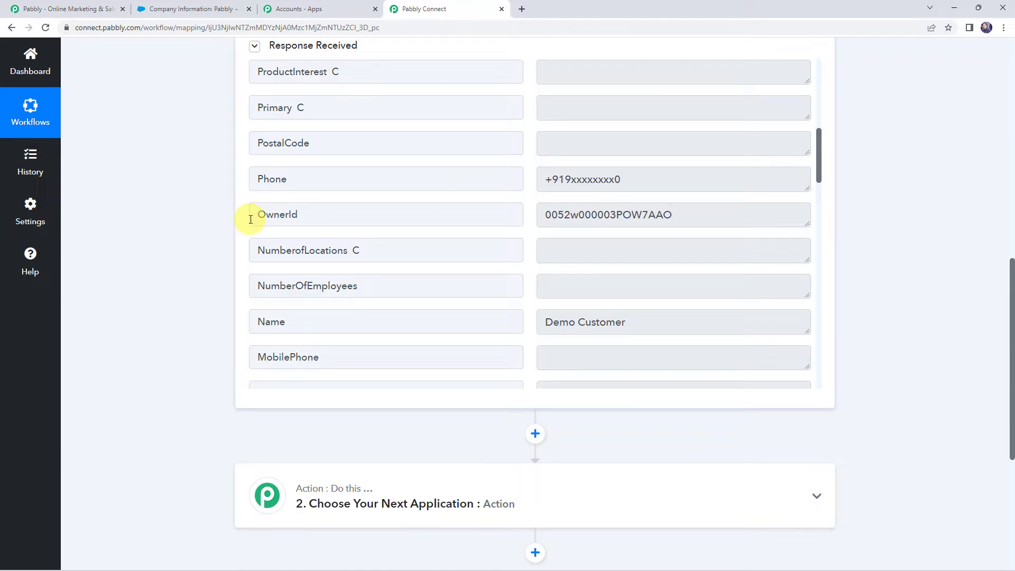
pyautogui.scroll(10, 251, 219)
pyautogui.scroll(-5, 200, 283)
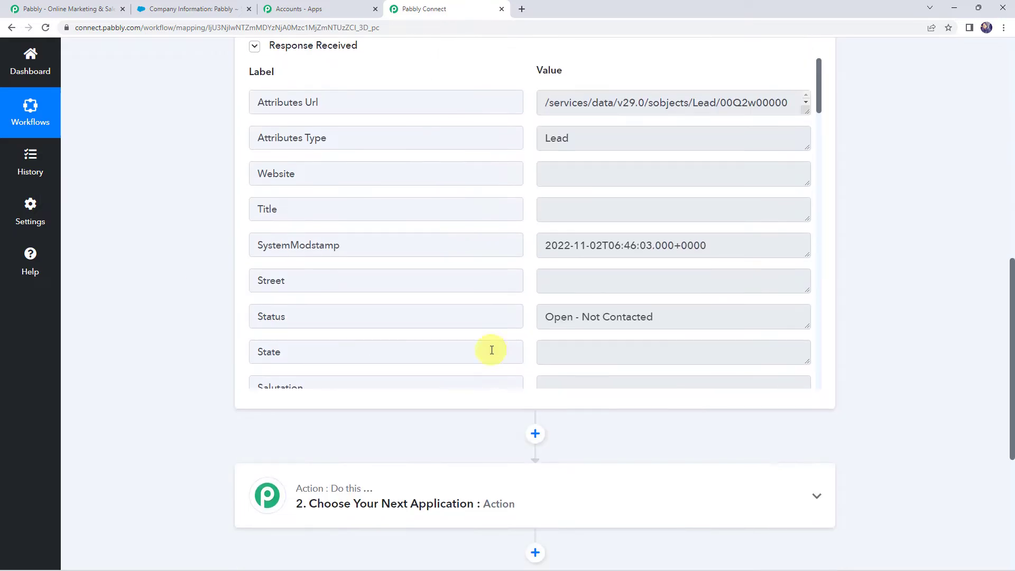
pyautogui.scroll(10, 480, 279)
pyautogui.moveTo(692, 228)
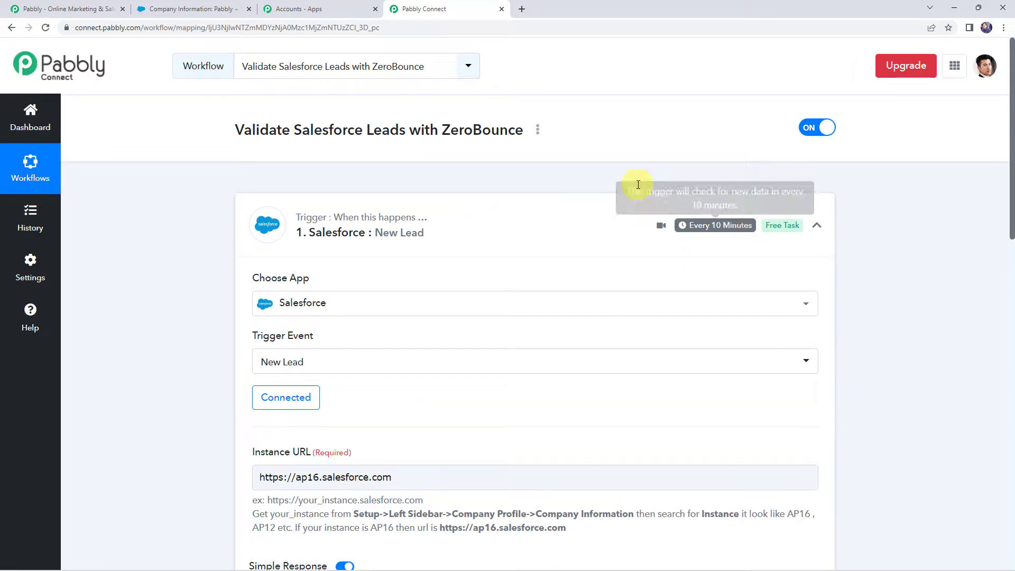
# Choose ZeroBounce as the workflow's action application with Validate Email as the action event
pyautogui.scroll(-10, 344, 287)
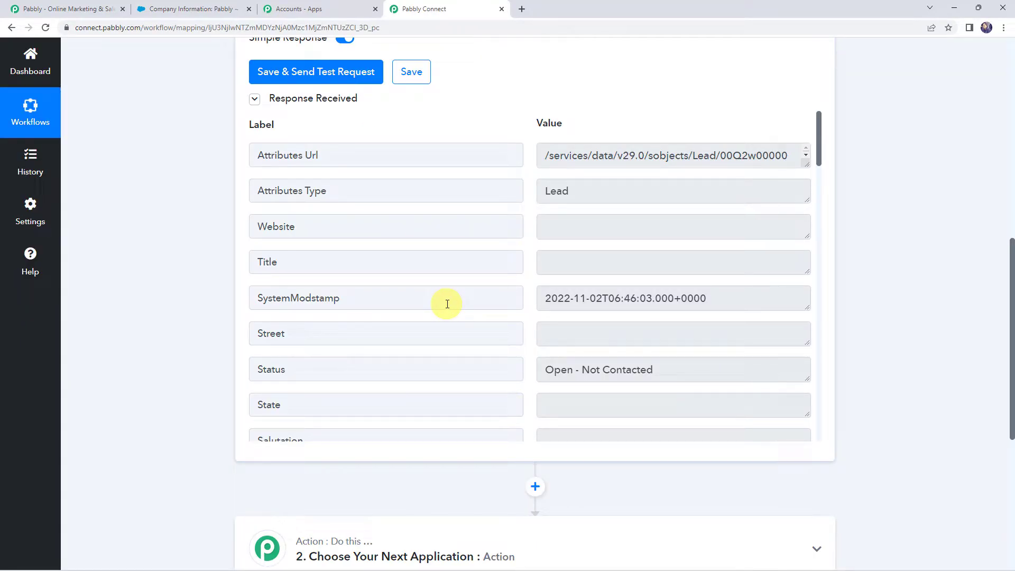
pyautogui.scroll(-6, 176, 256)
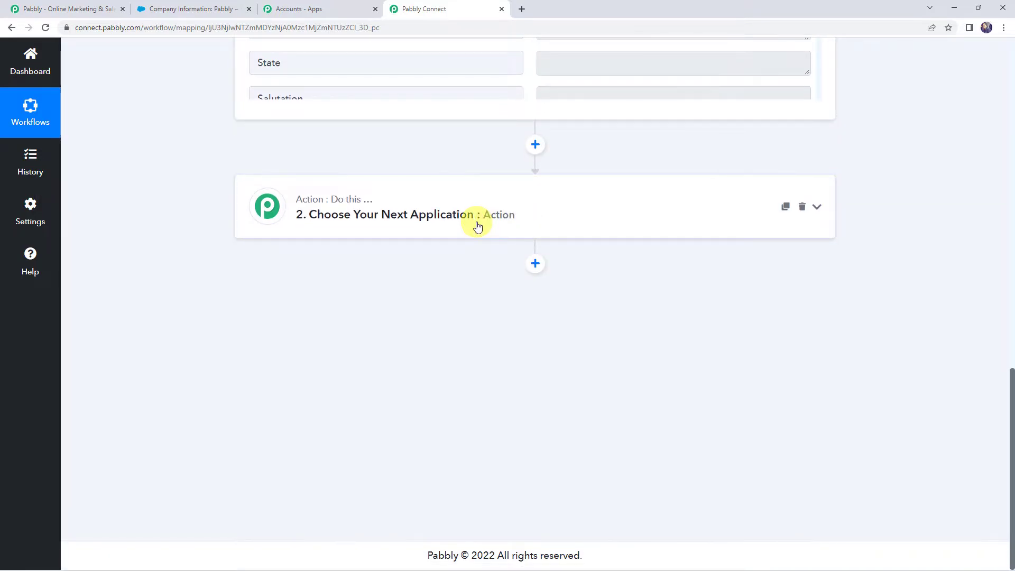
pyautogui.click(477, 226)
pyautogui.click(357, 277)
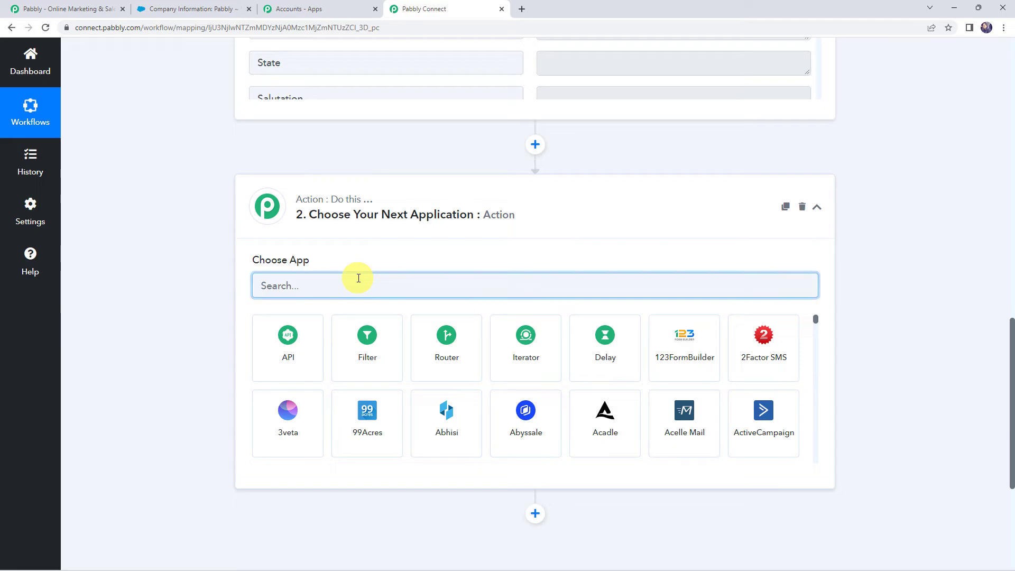
pyautogui.write('zero')
pyautogui.click(300, 346)
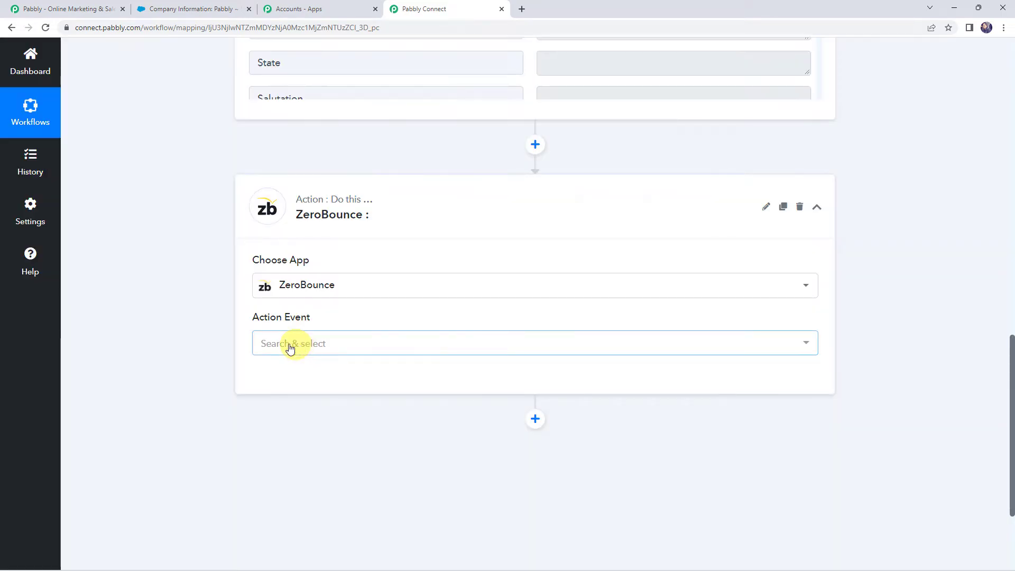
pyautogui.click(303, 346)
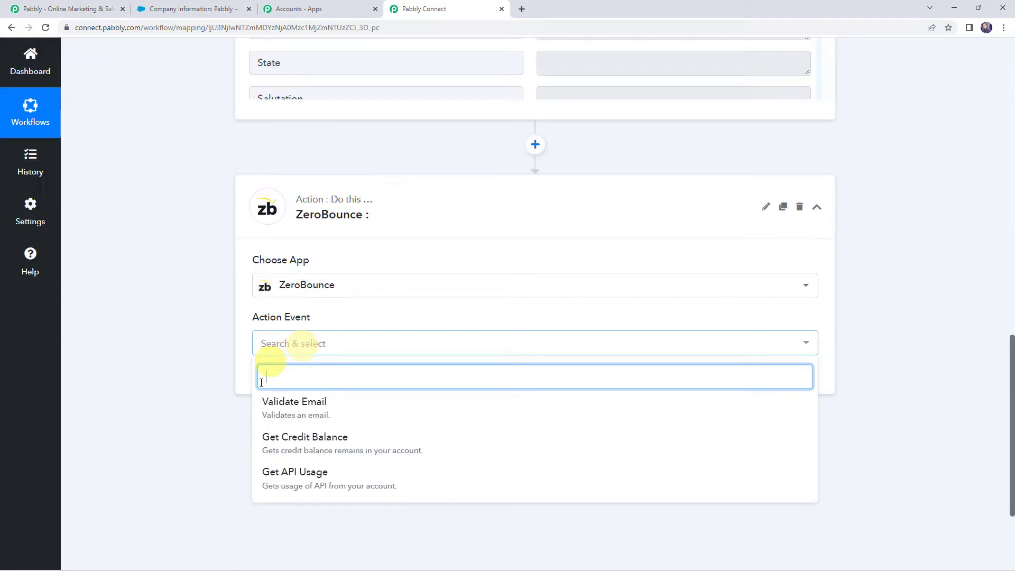
pyautogui.click(284, 404)
# Start a new ZeroBounce connection for the Validate Email action and copy the master API key from ZeroBounce's API keys page
pyautogui.click(284, 384)
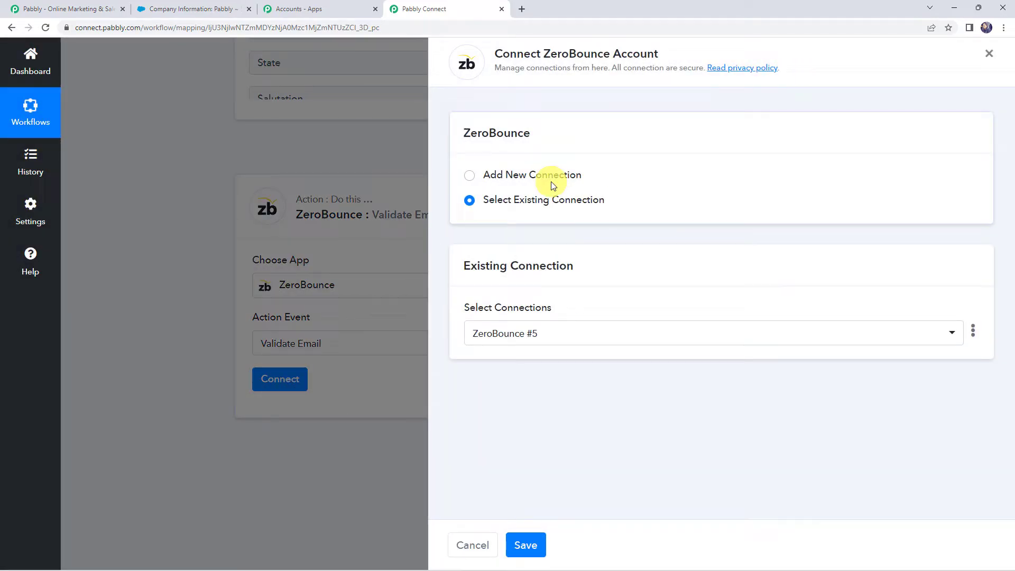
pyautogui.click(550, 177)
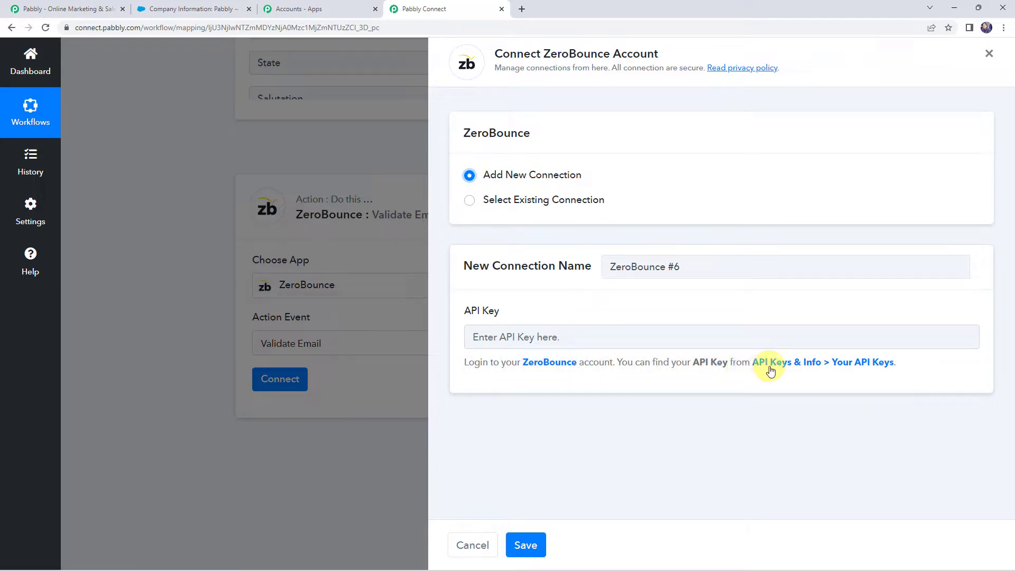
pyautogui.click(890, 367)
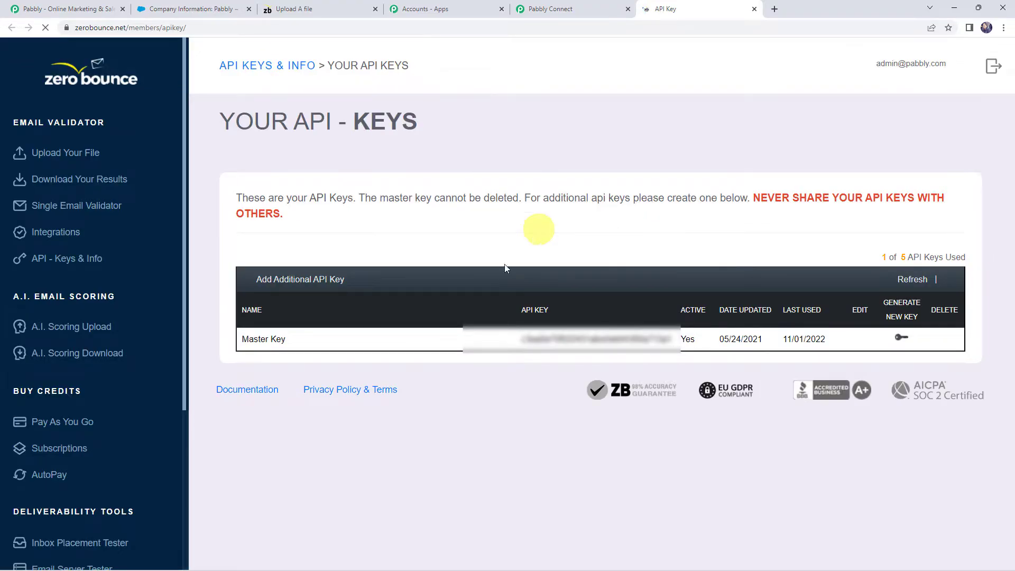
pyautogui.doubleClick(587, 341)
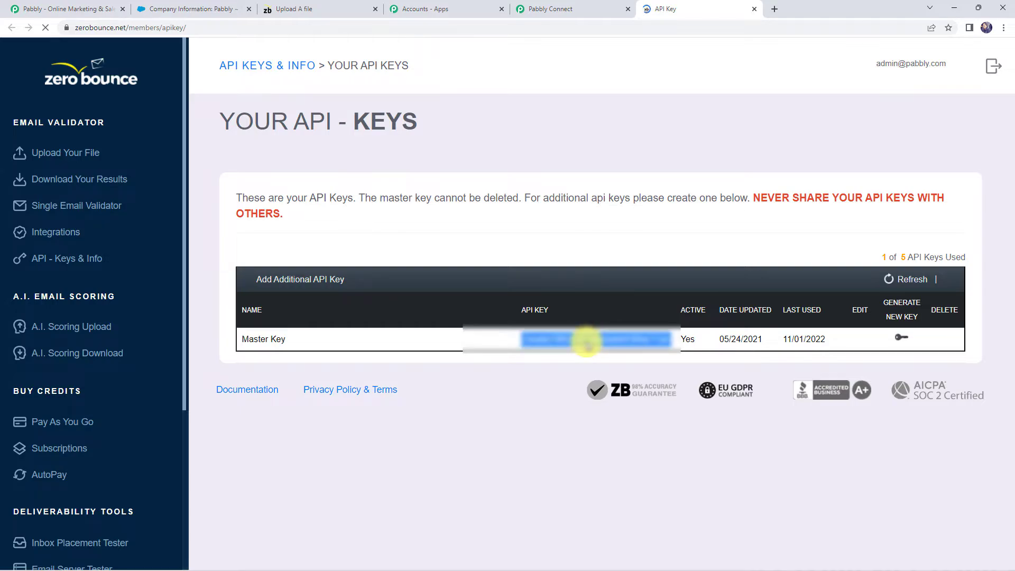
# Back in Pabbly Connect, paste the API key into the new ZeroBounce connection and save it
pyautogui.click(555, 5)
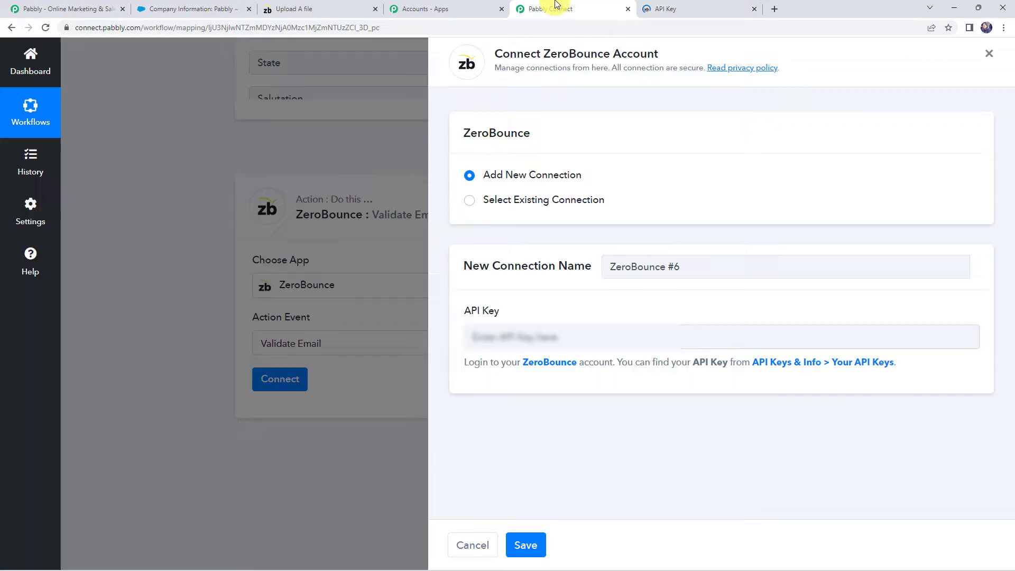
pyautogui.click(567, 339)
pyautogui.hotkey('ctrl', 'v')
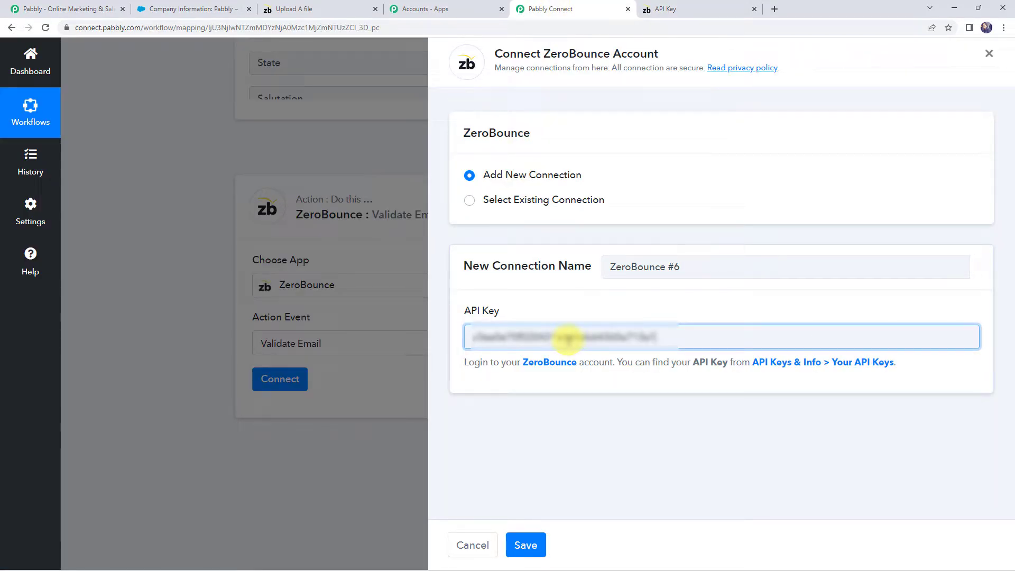
pyautogui.click(535, 545)
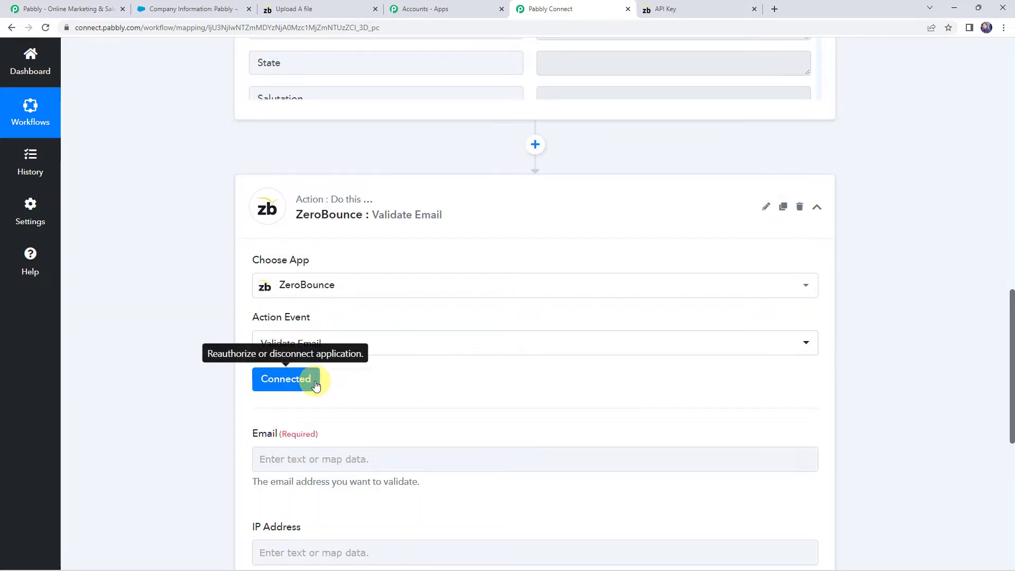
# Map the Email field of the ZeroBounce action to the Salesforce new lead's email, save and test it, and check the returned status
pyautogui.scroll(-2, 472, 363)
pyautogui.scroll(-1, 472, 363)
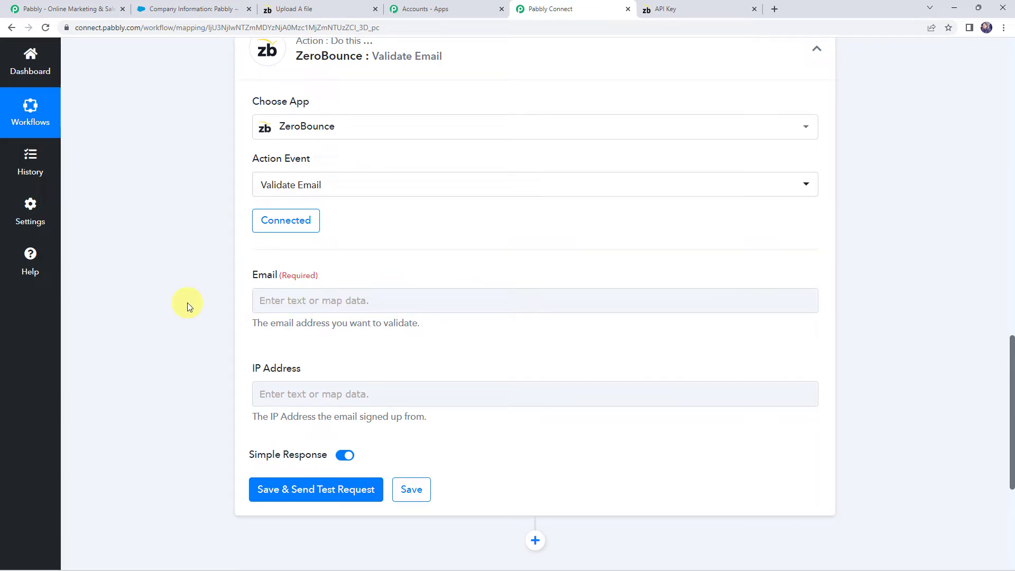
pyautogui.scroll(5, 169, 313)
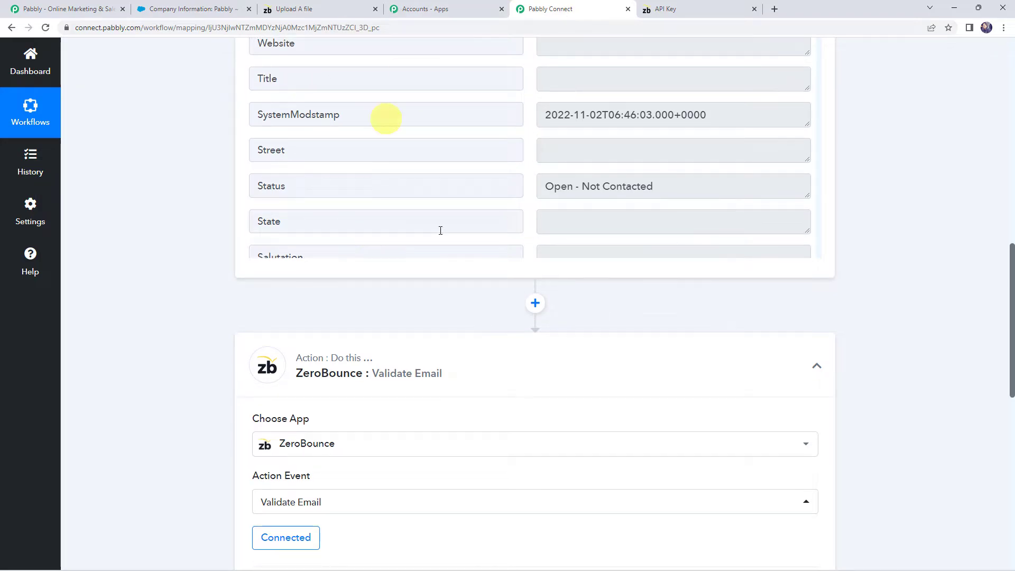
pyautogui.scroll(-4, 169, 155)
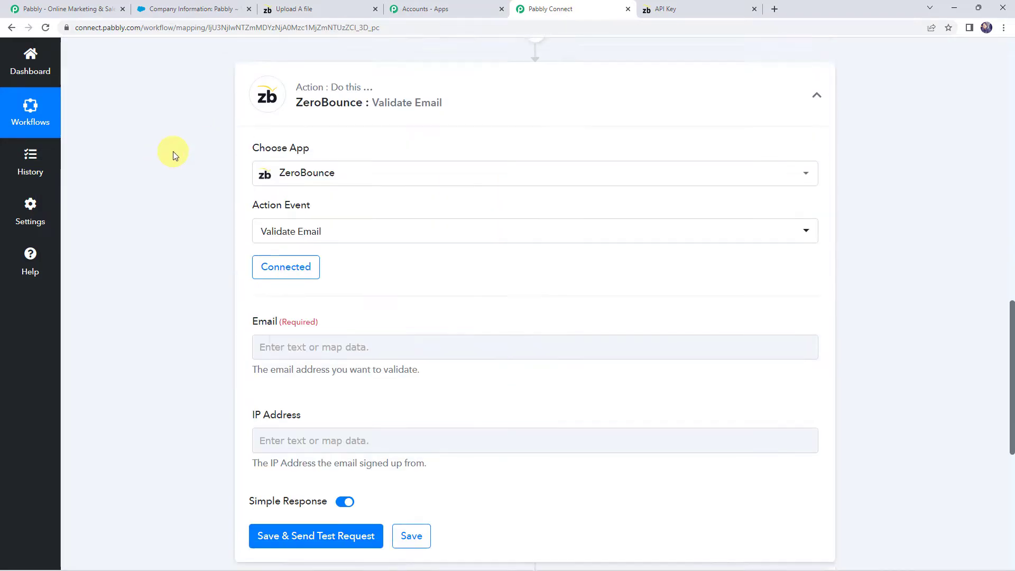
pyautogui.scroll(-3, 173, 153)
pyautogui.click(280, 142)
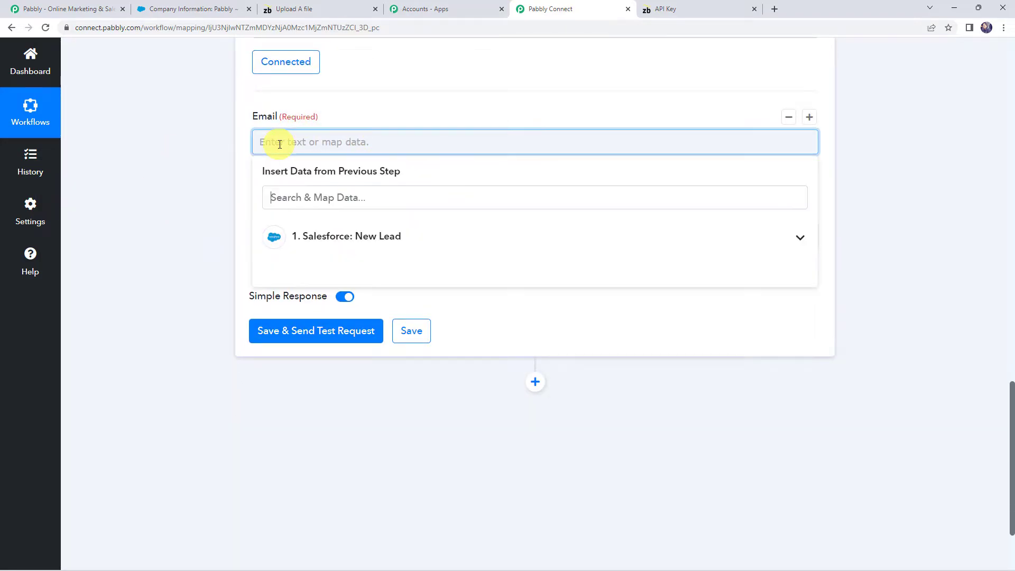
pyautogui.click(317, 238)
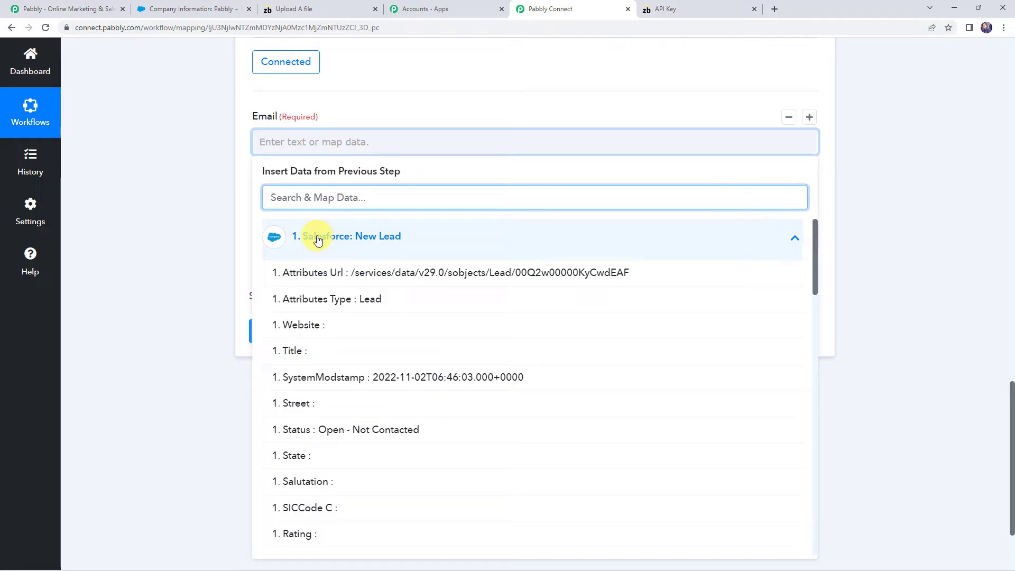
pyautogui.write('@')
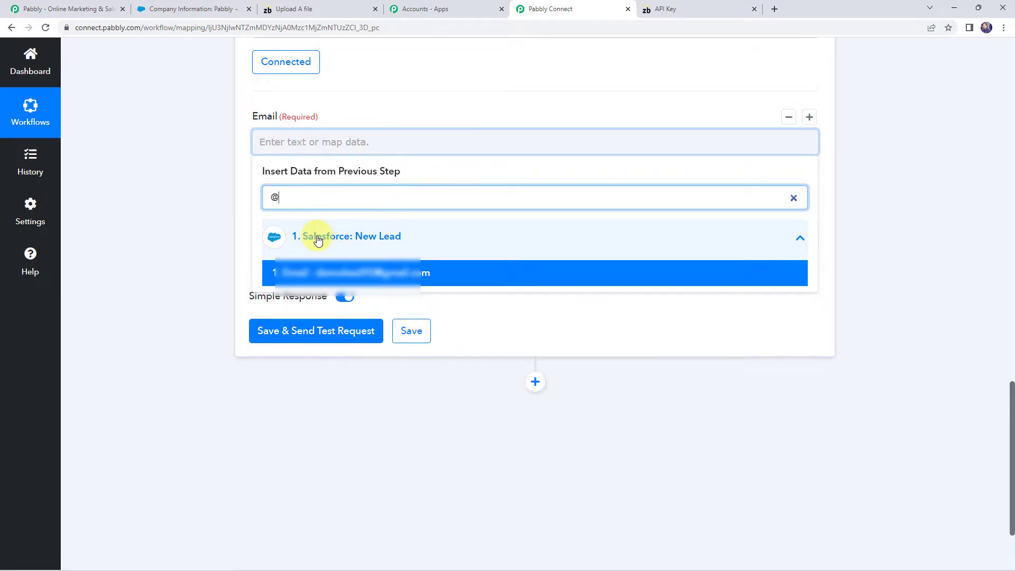
pyautogui.click(325, 273)
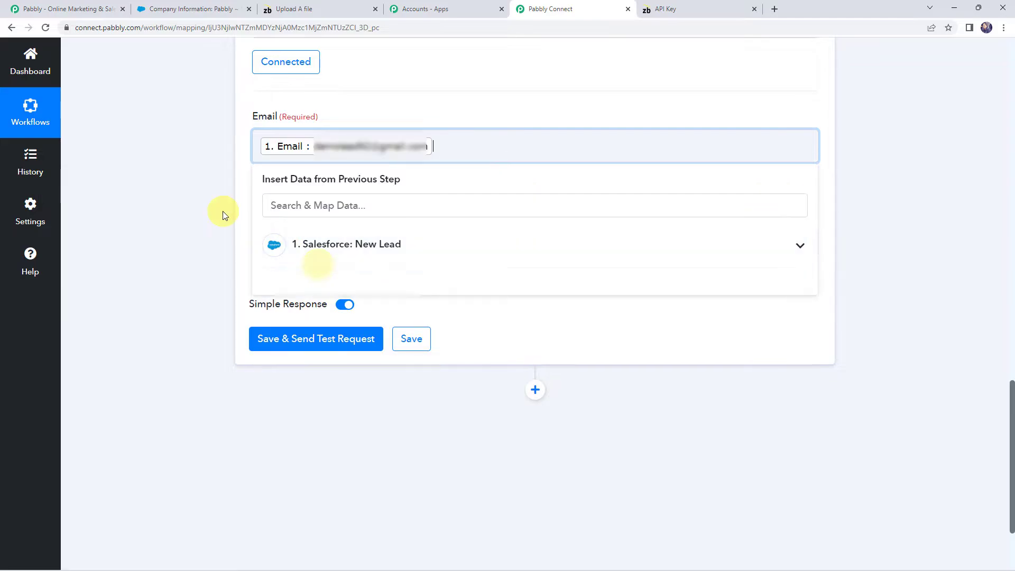
pyautogui.click(223, 214)
pyautogui.click(308, 338)
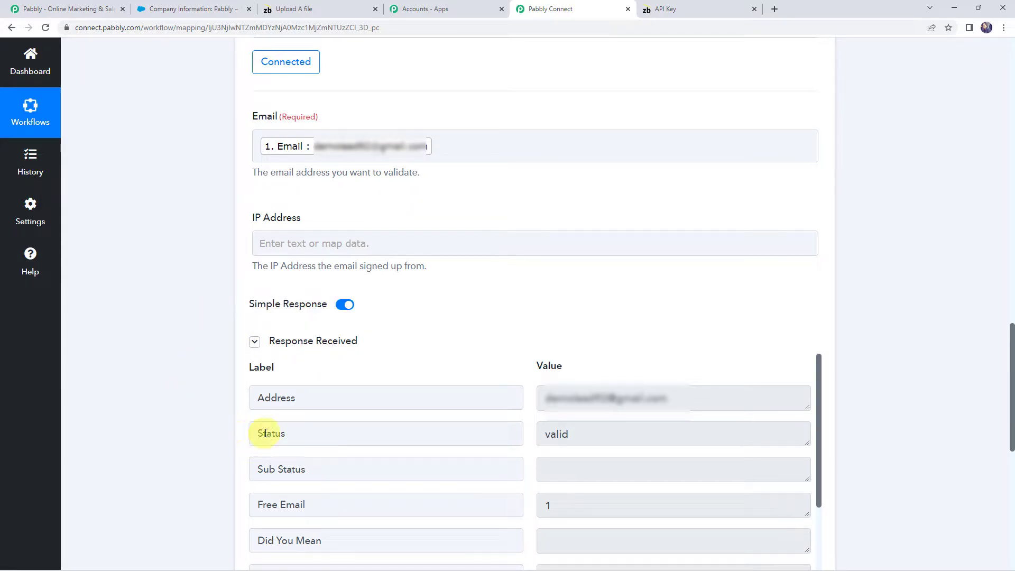
pyautogui.click(627, 434)
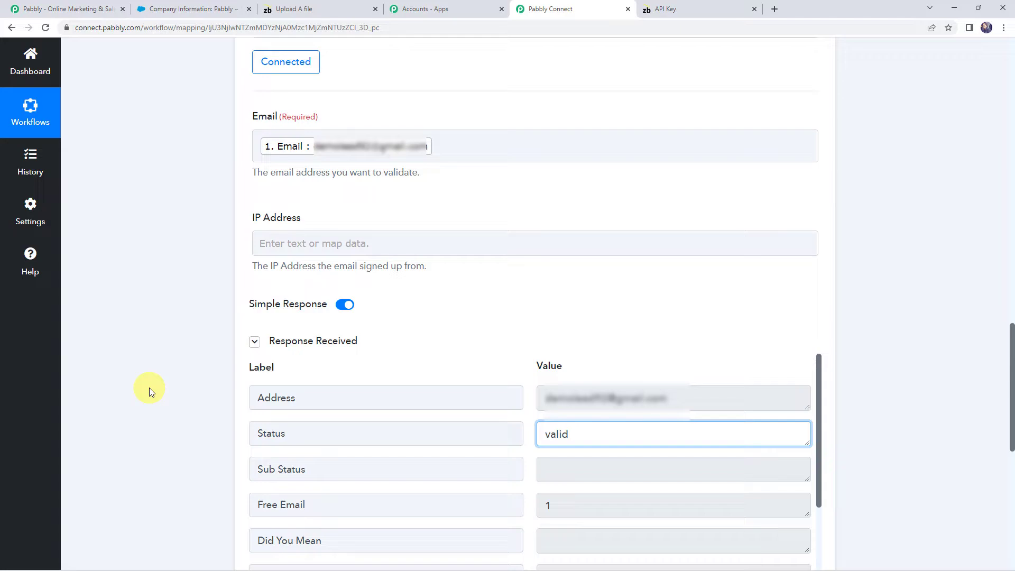
# Add a Filter by Pabbly action after the ZeroBounce email validation step
pyautogui.scroll(-9, 149, 388)
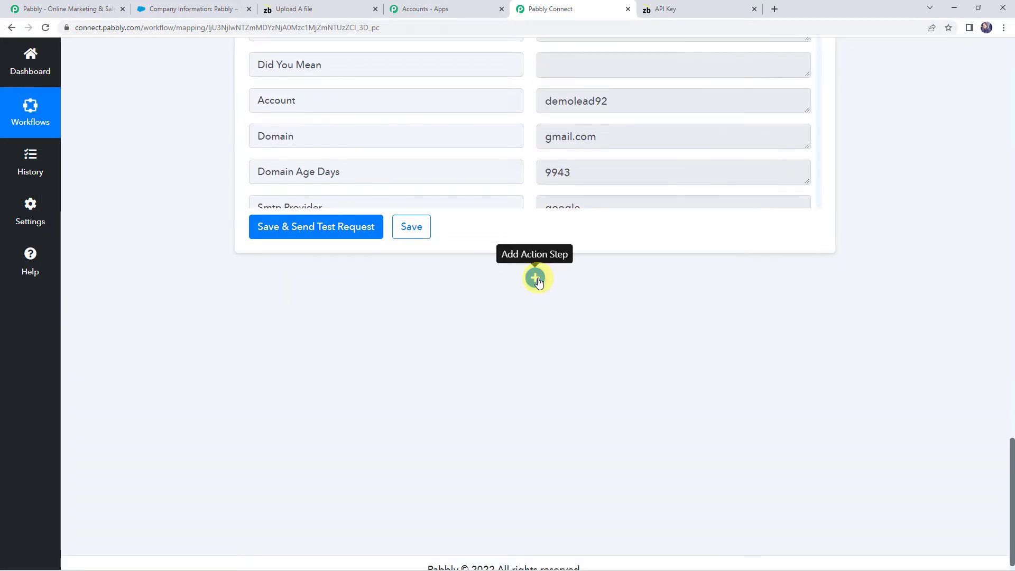
pyautogui.click(536, 277)
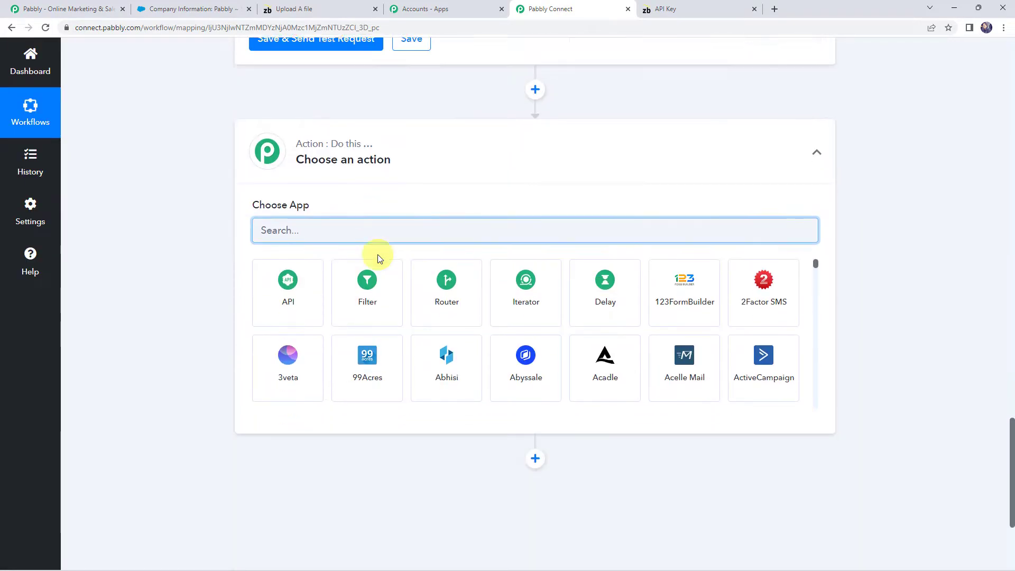
pyautogui.click(366, 262)
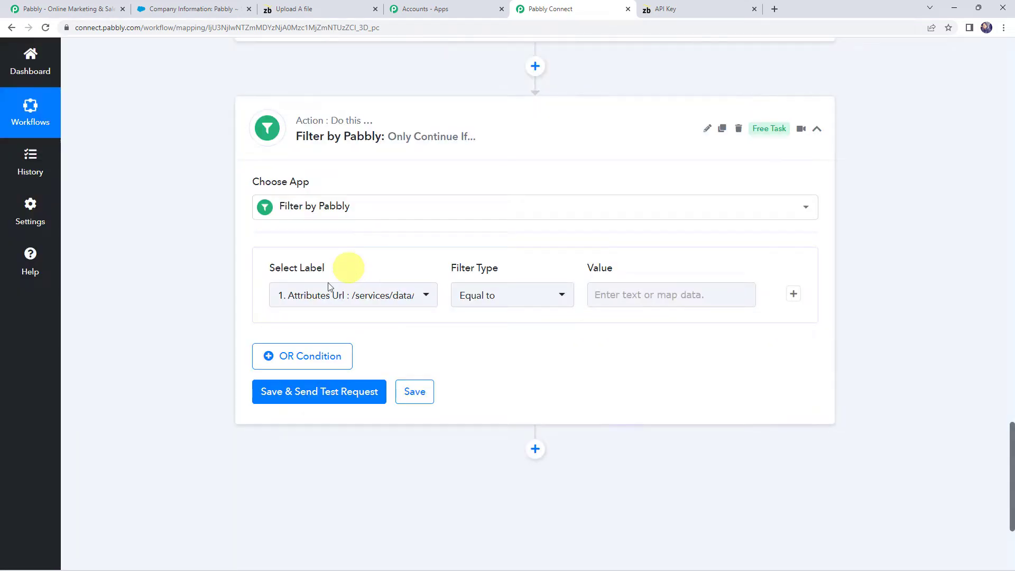
# Set the filter to continue only if the ZeroBounce Status is equal to "valid", and save and test it
pyautogui.click(316, 296)
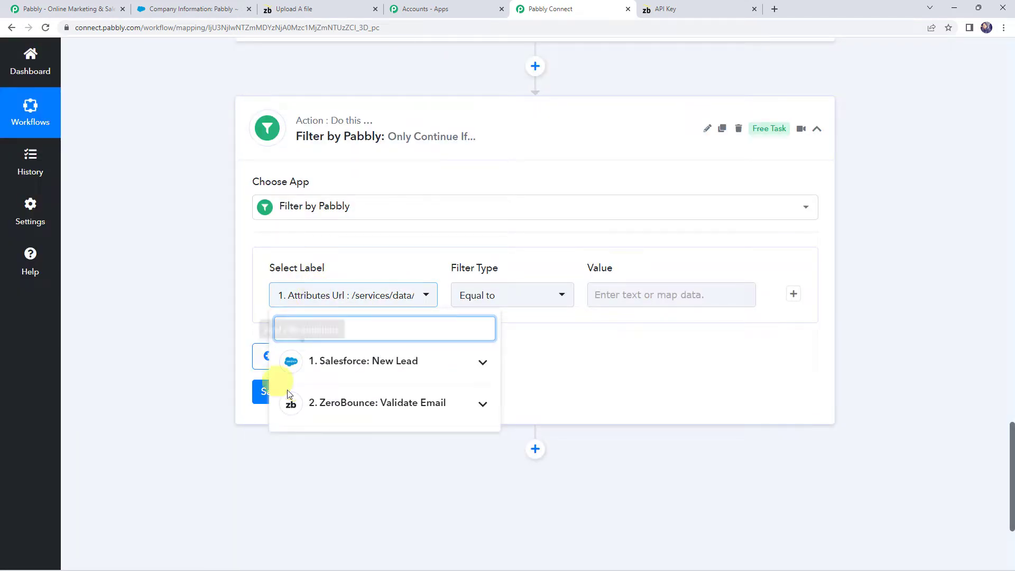
pyautogui.click(355, 409)
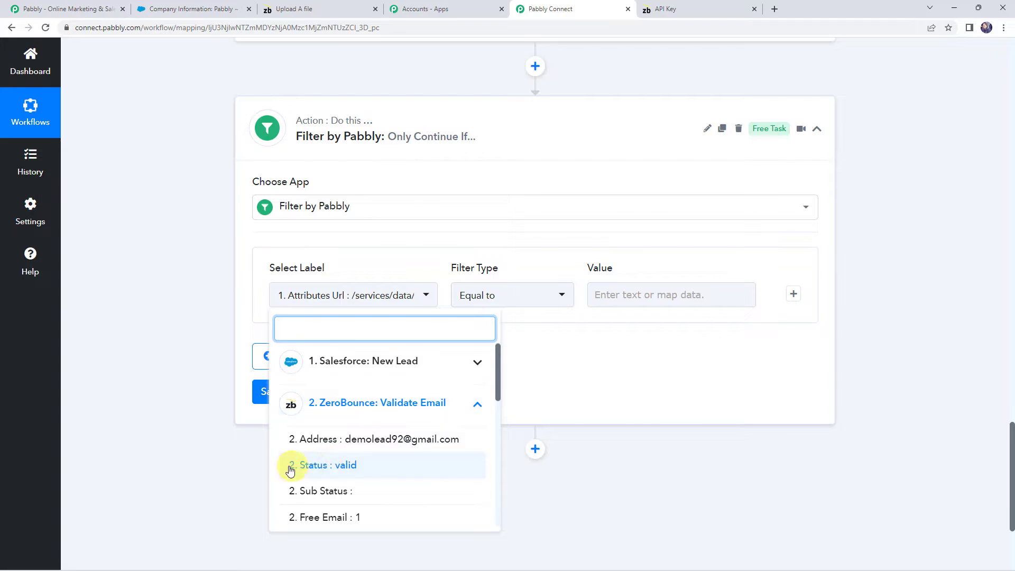
pyautogui.click(334, 470)
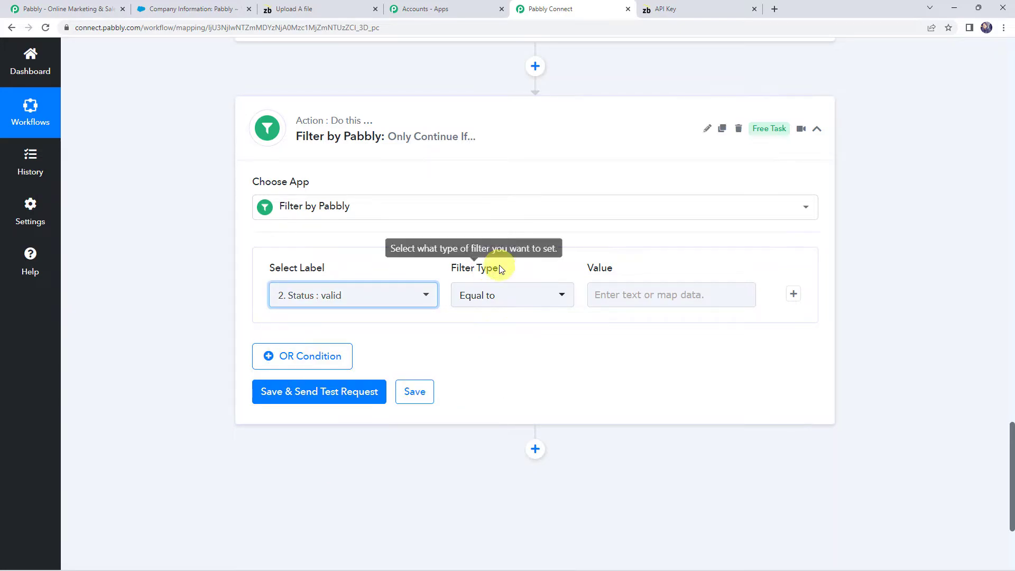
pyautogui.click(619, 292)
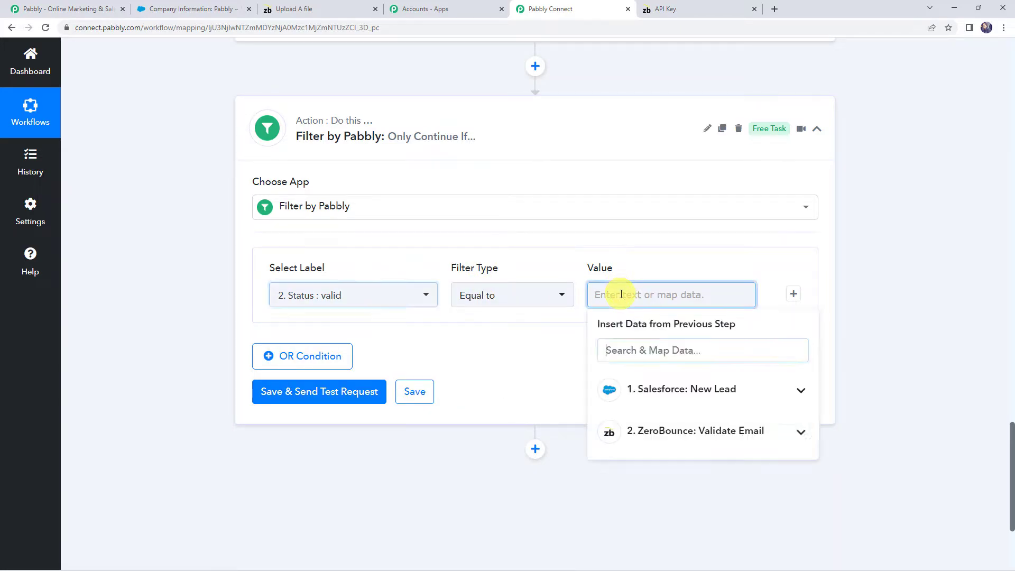
pyautogui.write('valid')
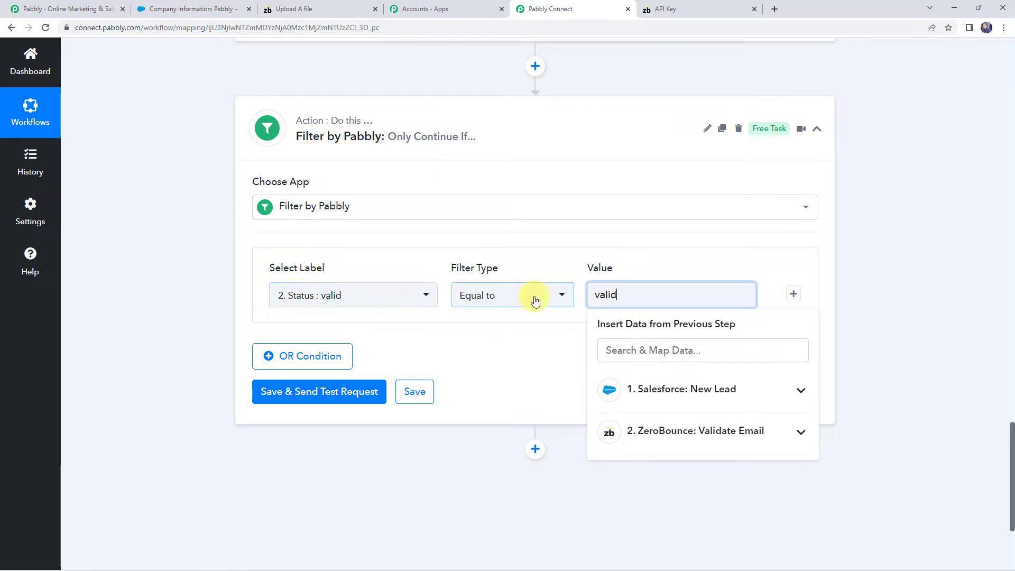
pyautogui.click(565, 318)
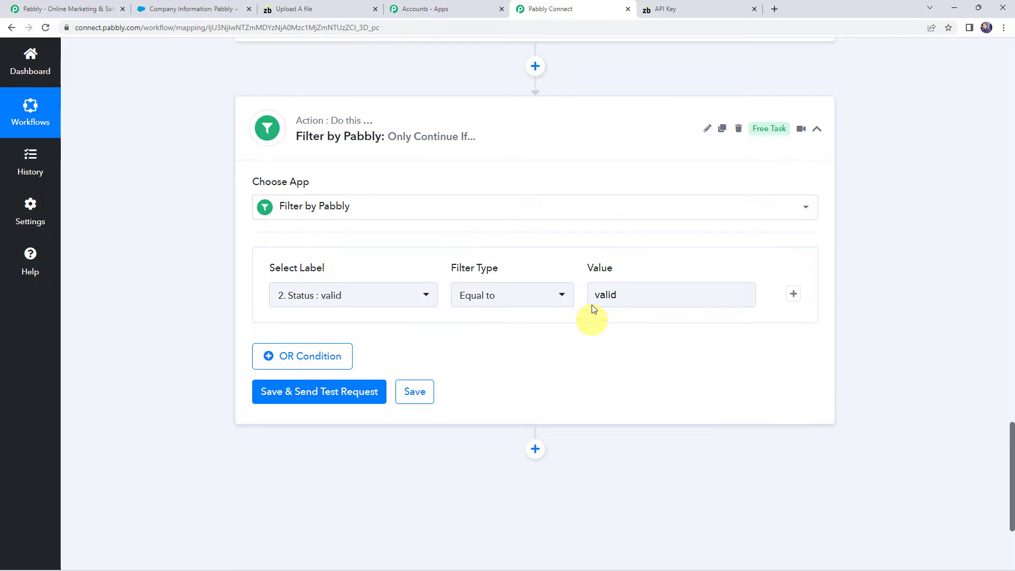
pyautogui.click(320, 396)
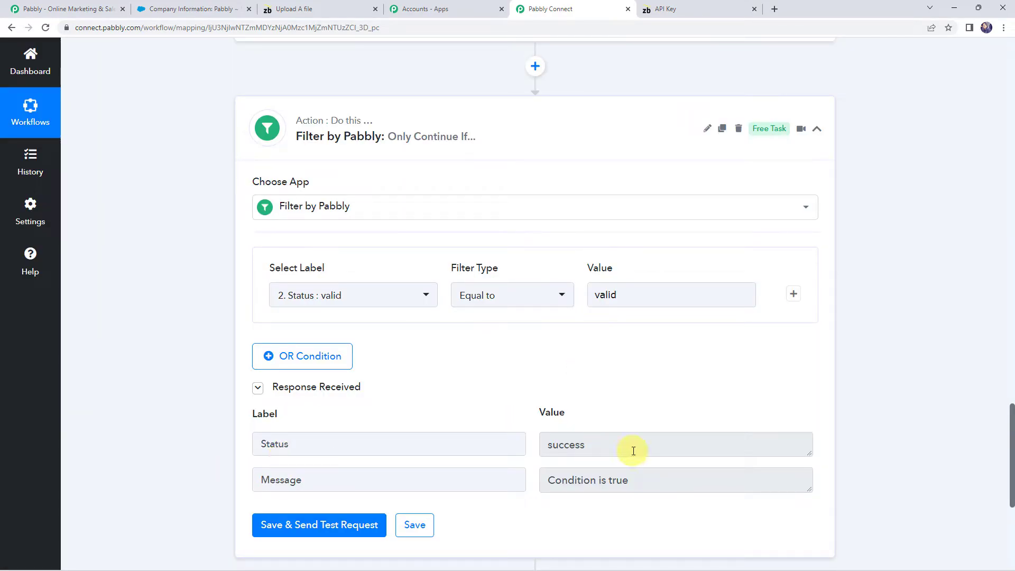
pyautogui.click(652, 481)
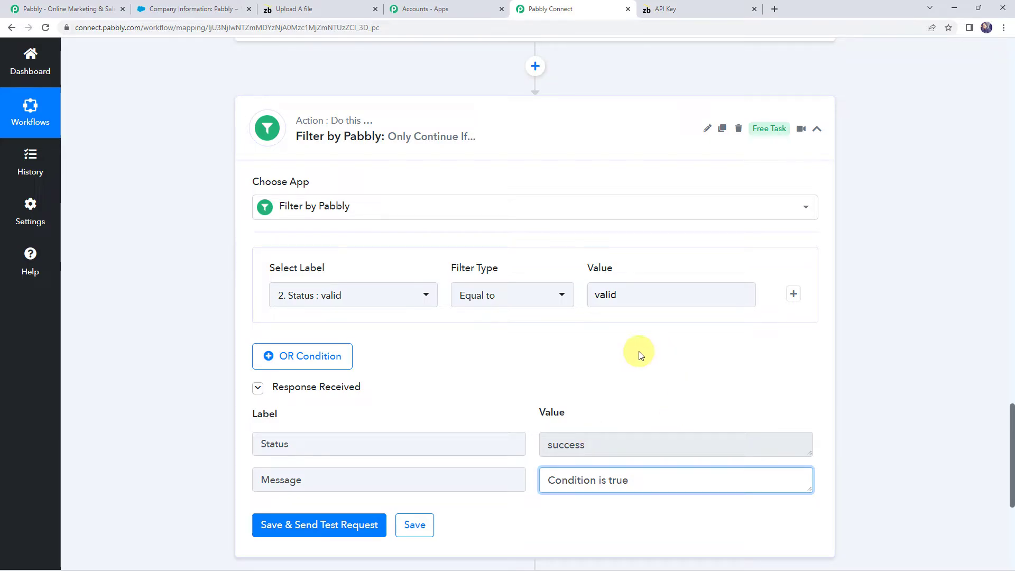
# Add a Salesforce action after the filter, with Update Lead as the action event
pyautogui.scroll(-3, 142, 306)
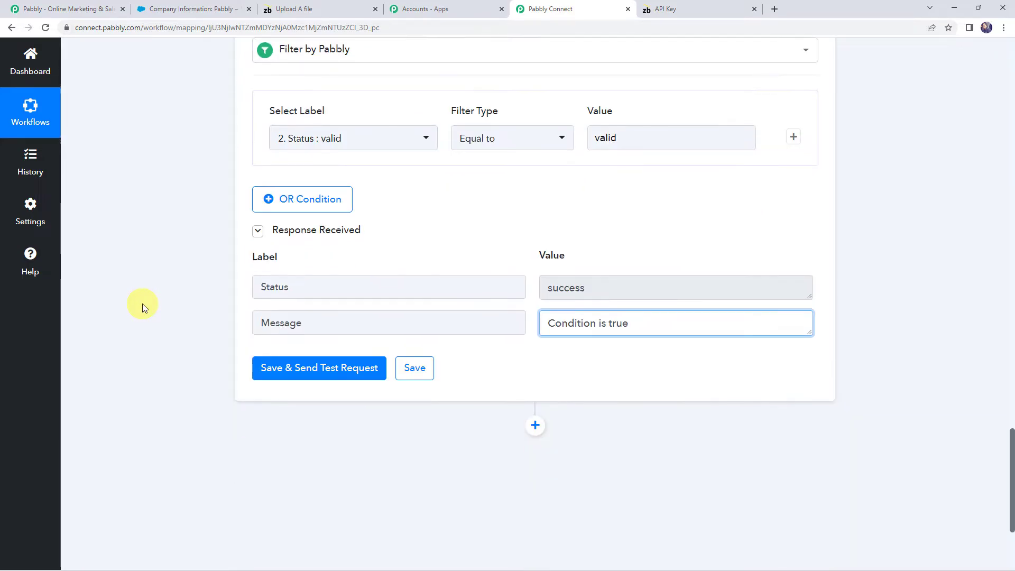
pyautogui.scroll(-3, 142, 306)
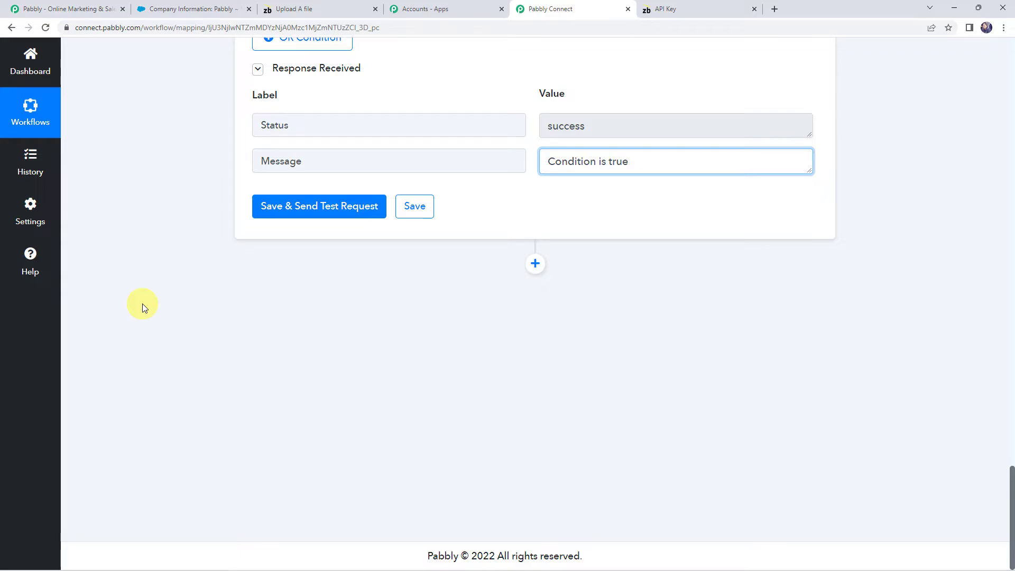
pyautogui.click(535, 264)
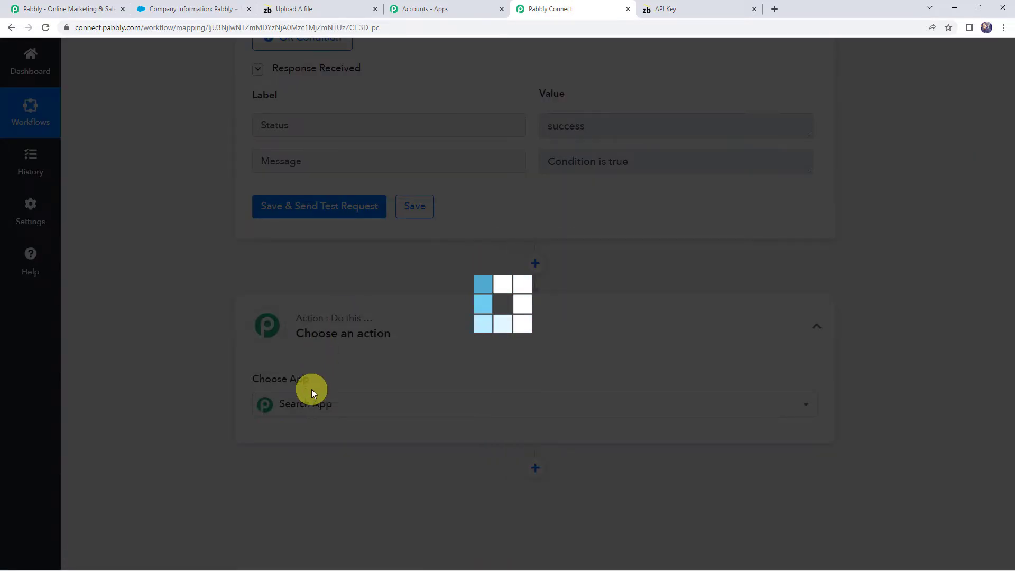
pyautogui.write('sal')
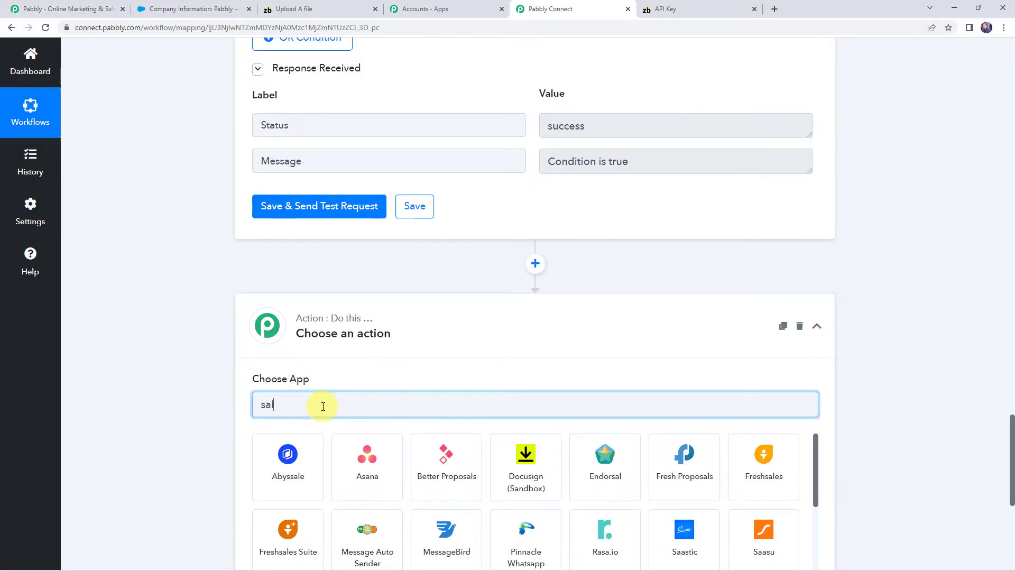
pyautogui.write('es')
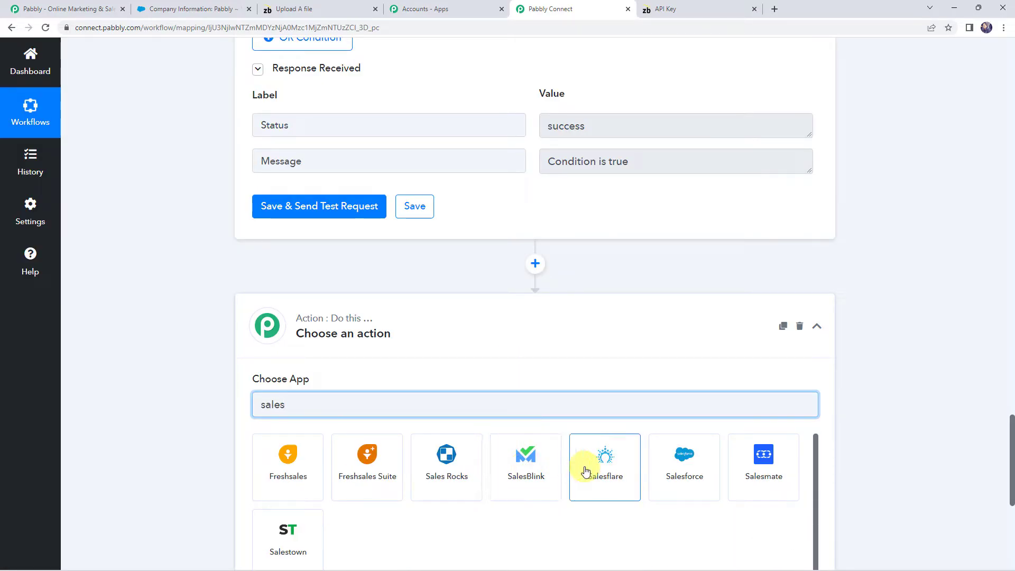
pyautogui.click(683, 460)
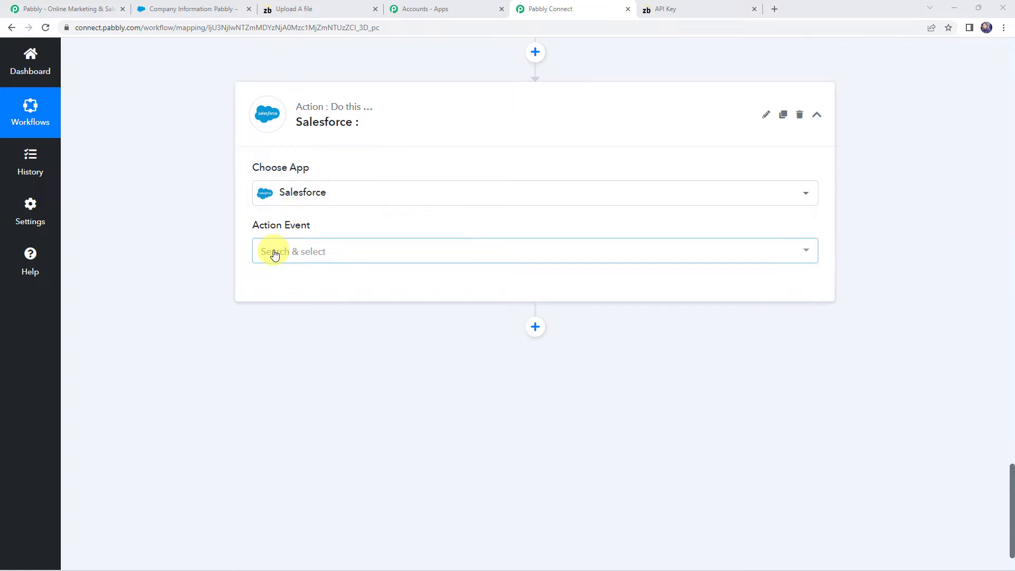
pyautogui.click(274, 253)
pyautogui.write('update')
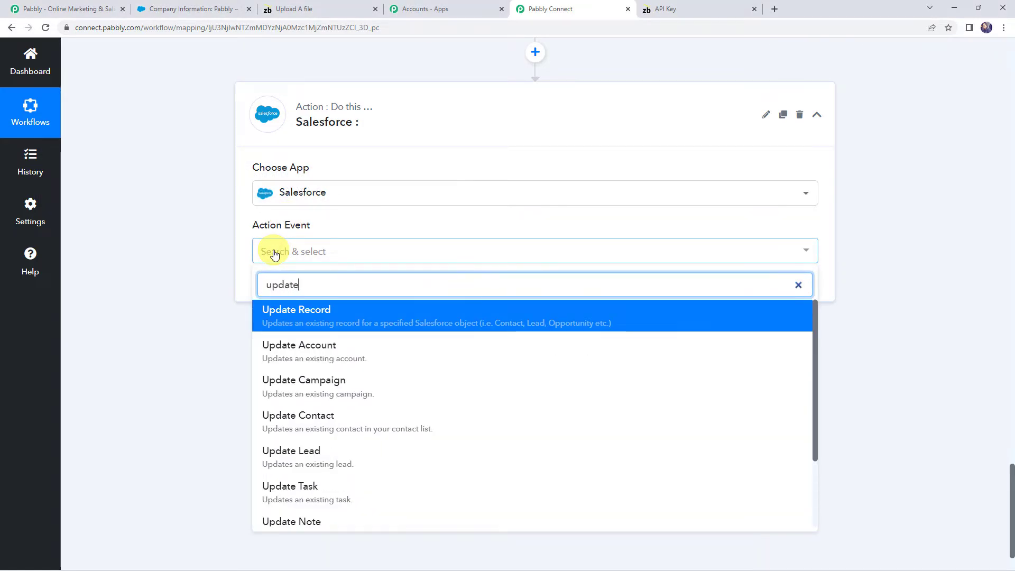
pyautogui.click(290, 459)
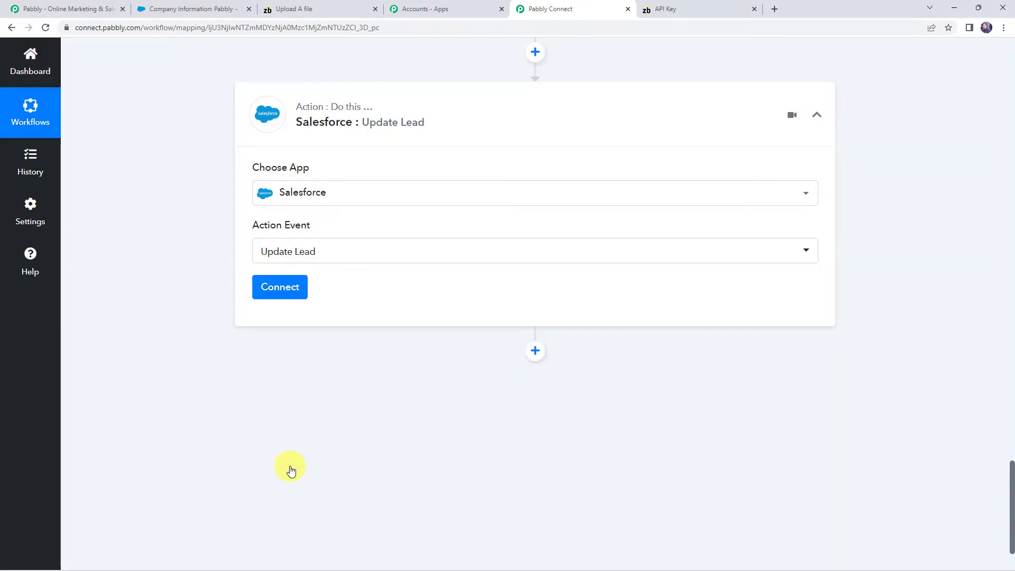
# Connect the Update Lead action using the existing Salesforce #60 connection
pyautogui.click(304, 285)
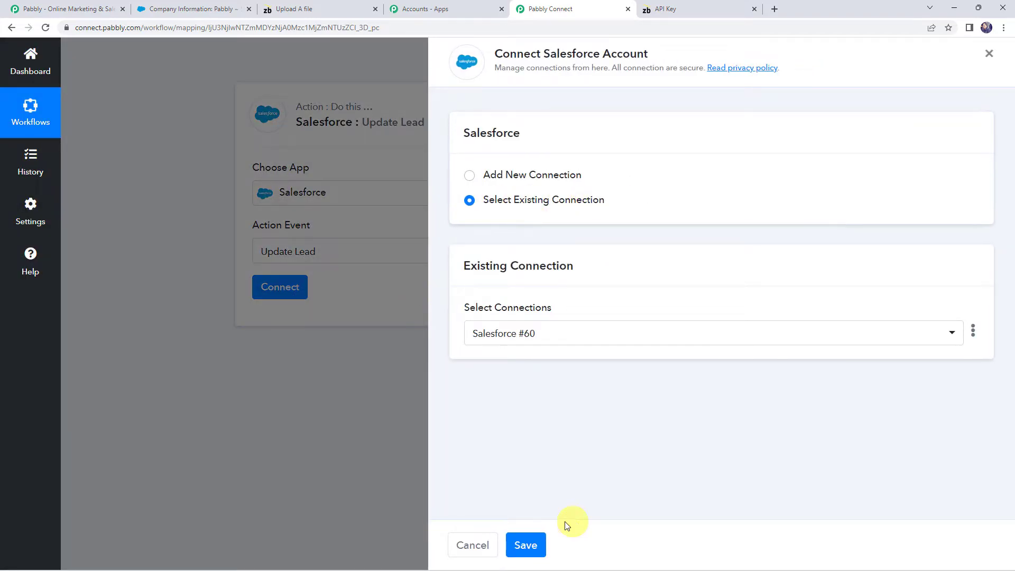
pyautogui.click(526, 545)
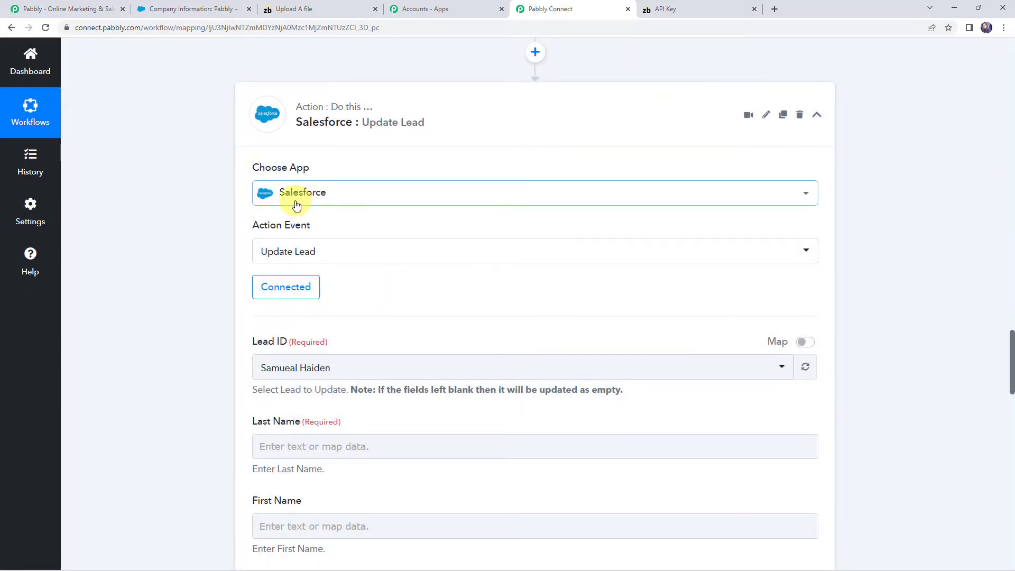
pyautogui.scroll(-2, 299, 296)
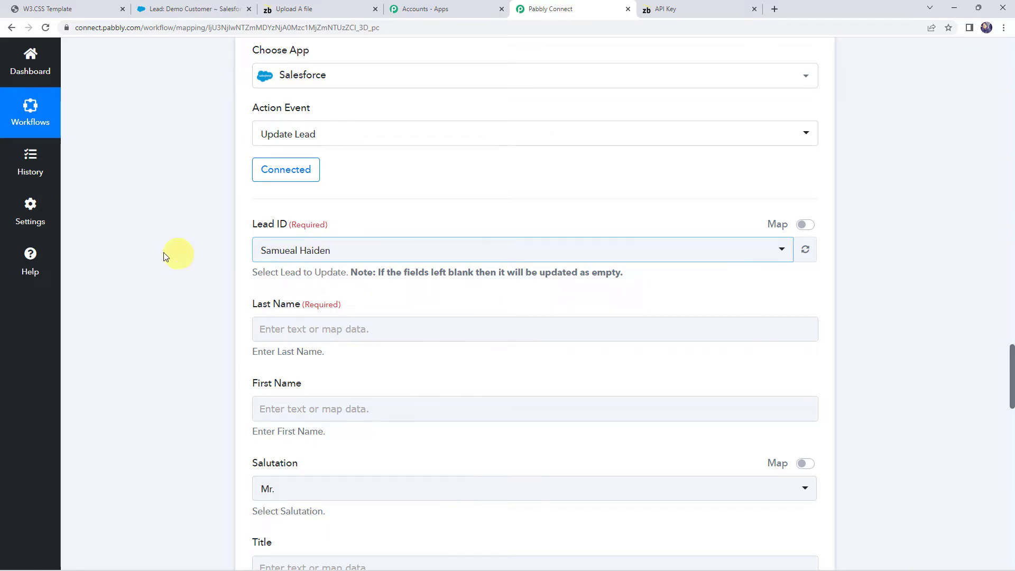
# Locate the new lead's Id in the response received by the Salesforce trigger step
pyautogui.scroll(15, 151, 262)
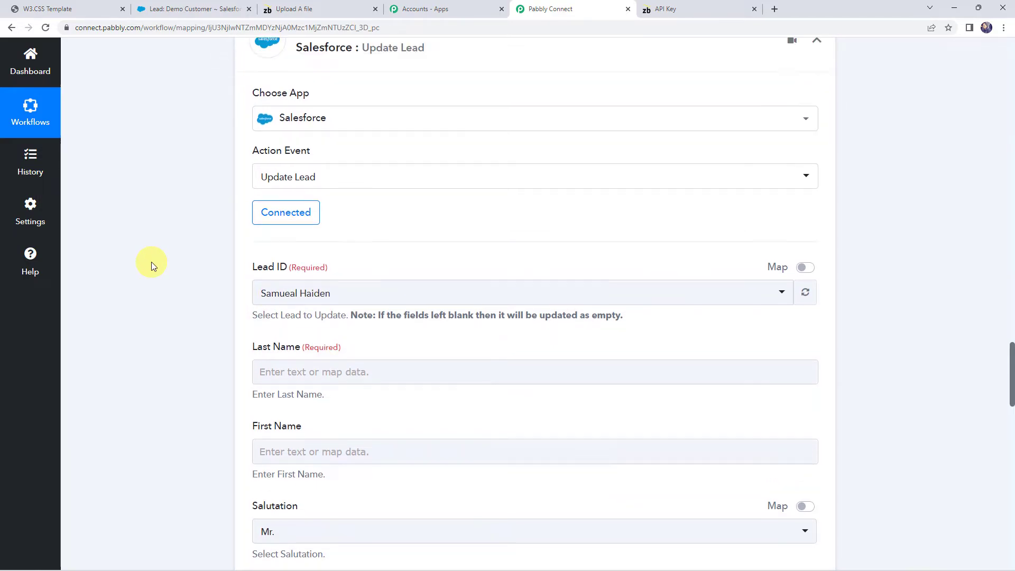
pyautogui.scroll(13, 151, 262)
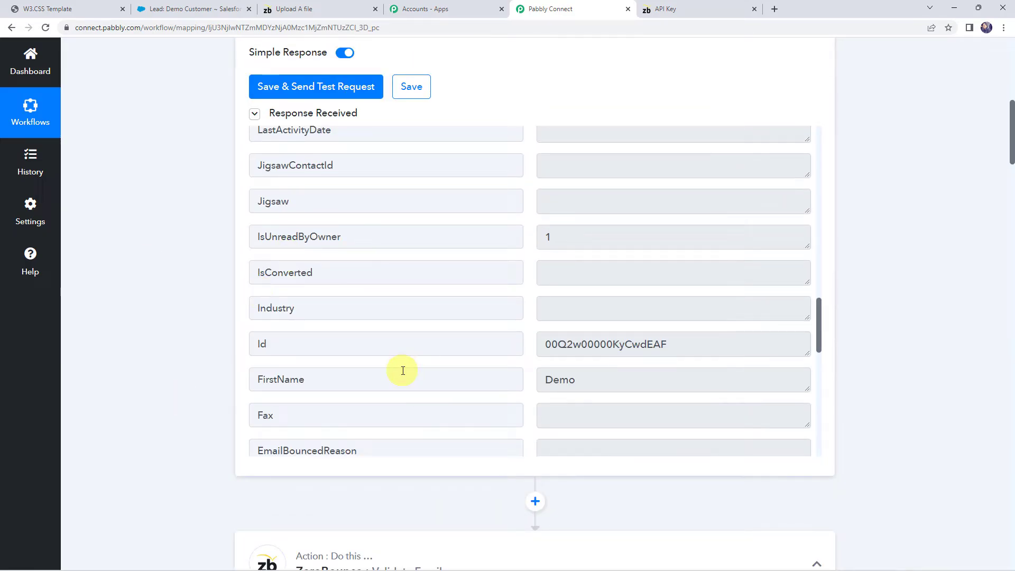
pyautogui.click(292, 344)
pyautogui.doubleClick(702, 342)
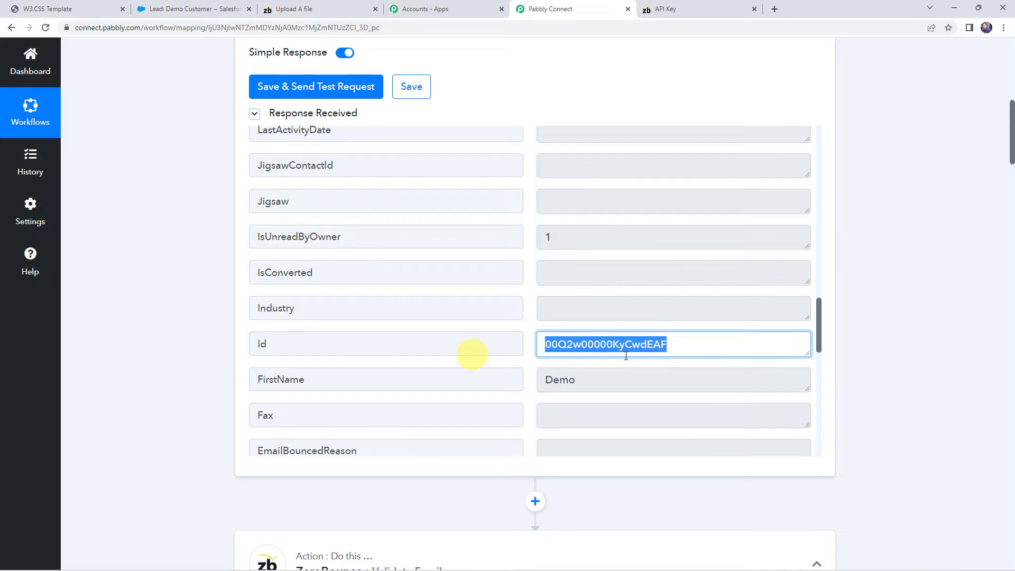
pyautogui.scroll(-20, 153, 344)
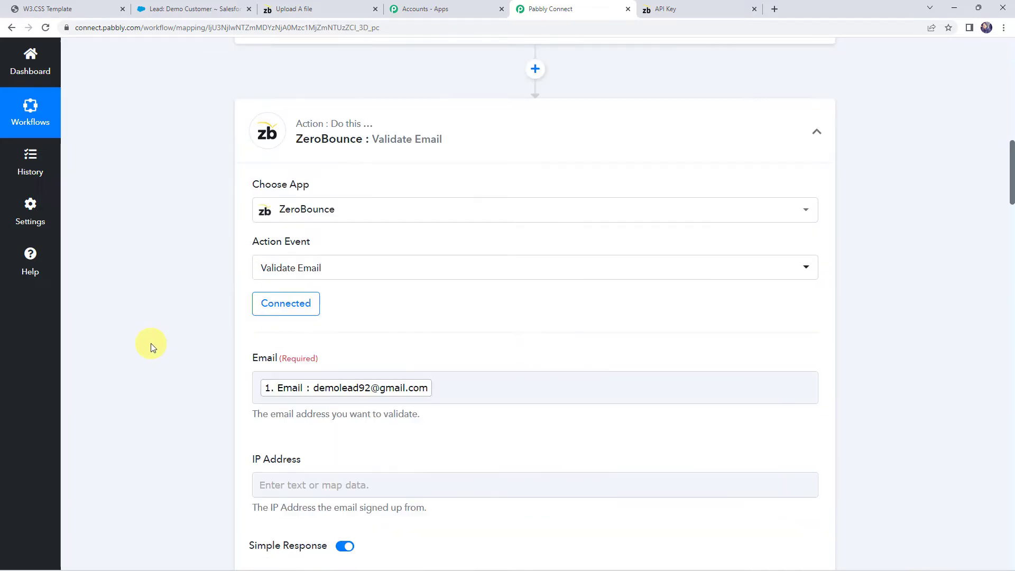
pyautogui.scroll(4, 150, 347)
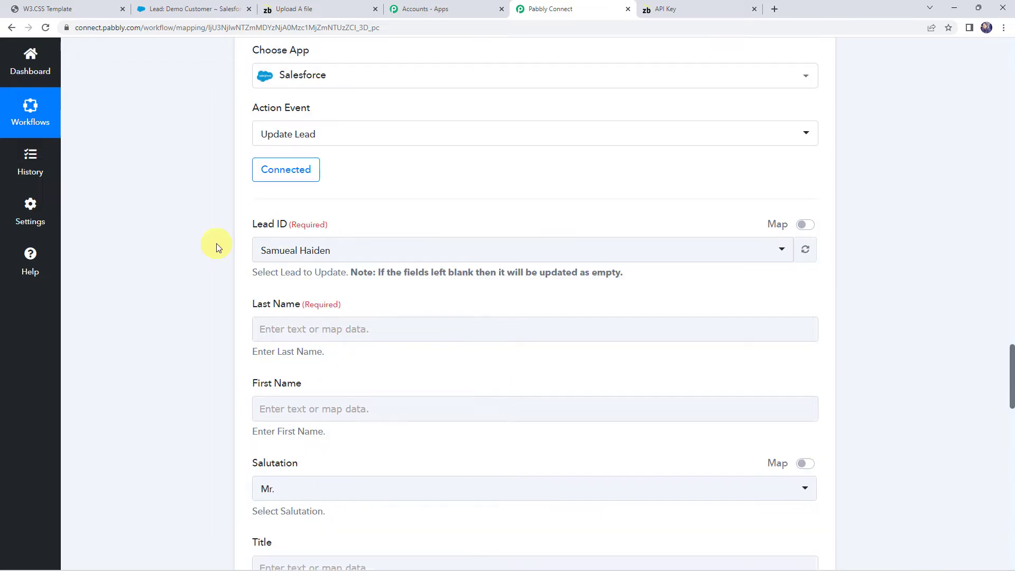
# Turn on mapping for Lead ID, clear the preset value and map it to the Id from the Salesforce New Lead step
pyautogui.click(810, 231)
pyautogui.click(393, 256)
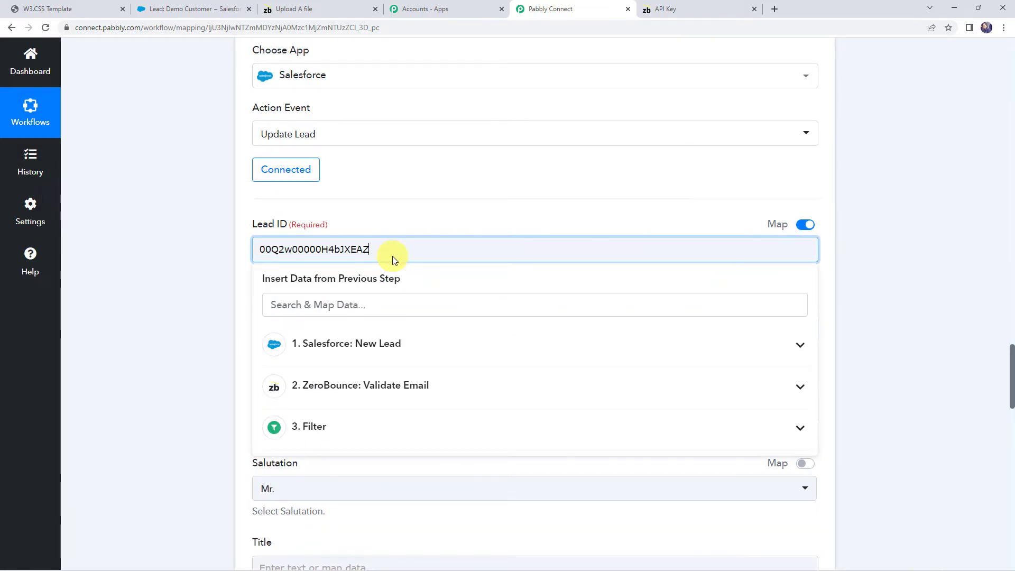
pyautogui.press('BackSpace')
pyautogui.press('BackSpace')
pyautogui.press('BackSpace')
pyautogui.press('BackSpace')
pyautogui.press('BackSpace')
pyautogui.press('BackSpace')
pyautogui.press('BackSpace')
pyautogui.press('BackSpace')
pyautogui.press('BackSpace')
pyautogui.press('BackSpace')
pyautogui.press('BackSpace')
pyautogui.press('BackSpace')
pyautogui.press('BackSpace')
pyautogui.press('BackSpace')
pyautogui.press('BackSpace')
pyautogui.press('BackSpace')
pyautogui.press('BackSpace')
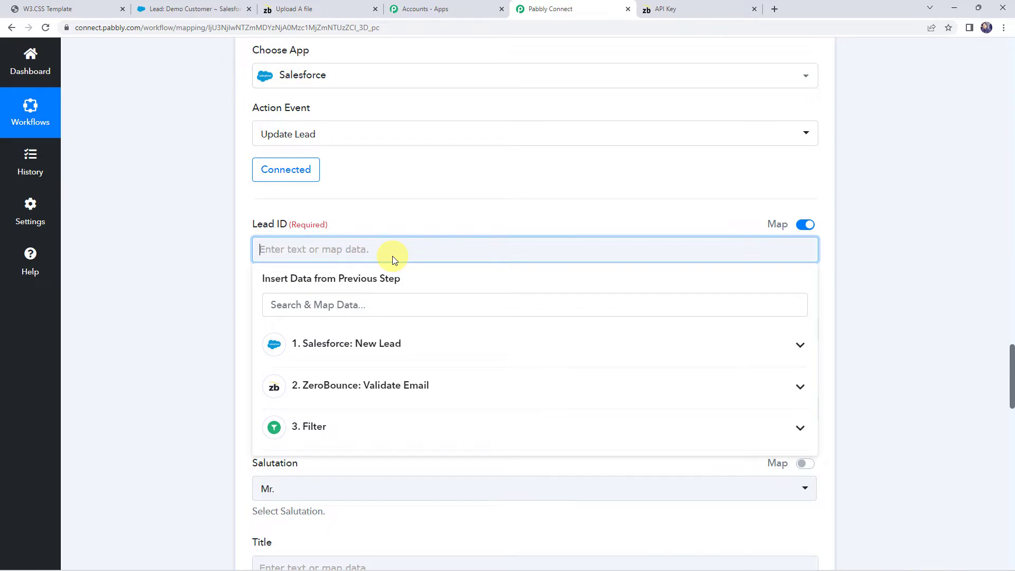
pyautogui.click(321, 352)
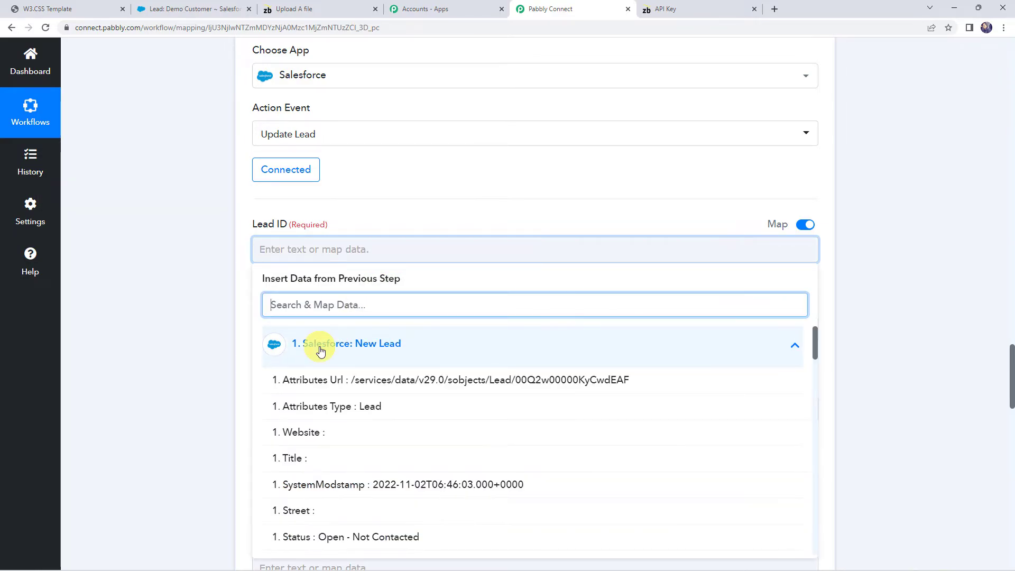
pyautogui.write('id')
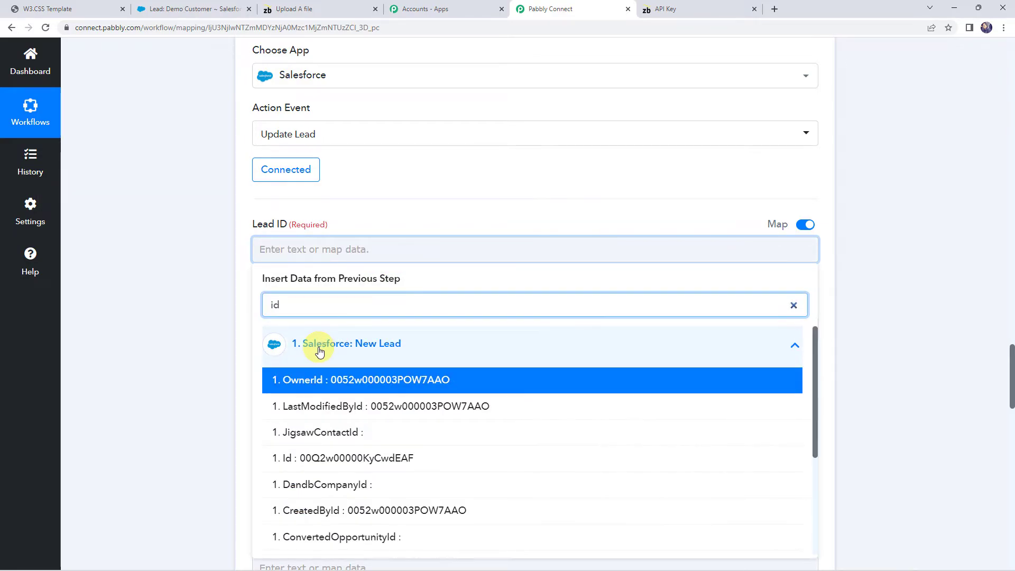
pyautogui.click(290, 458)
# Map the Last Name field to LastName from the Salesforce New Lead step
pyautogui.scroll(-3, 212, 186)
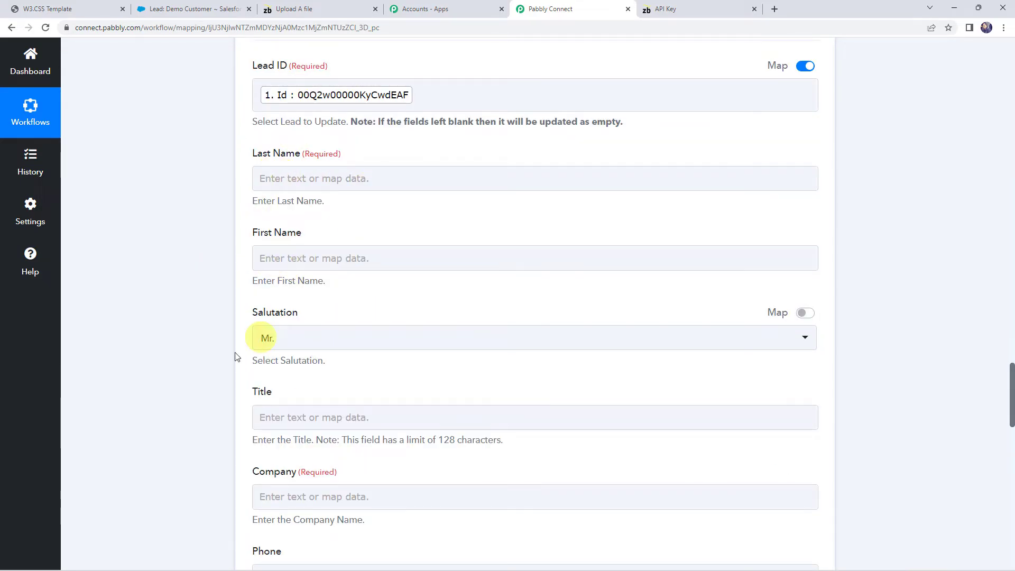
pyautogui.click(272, 174)
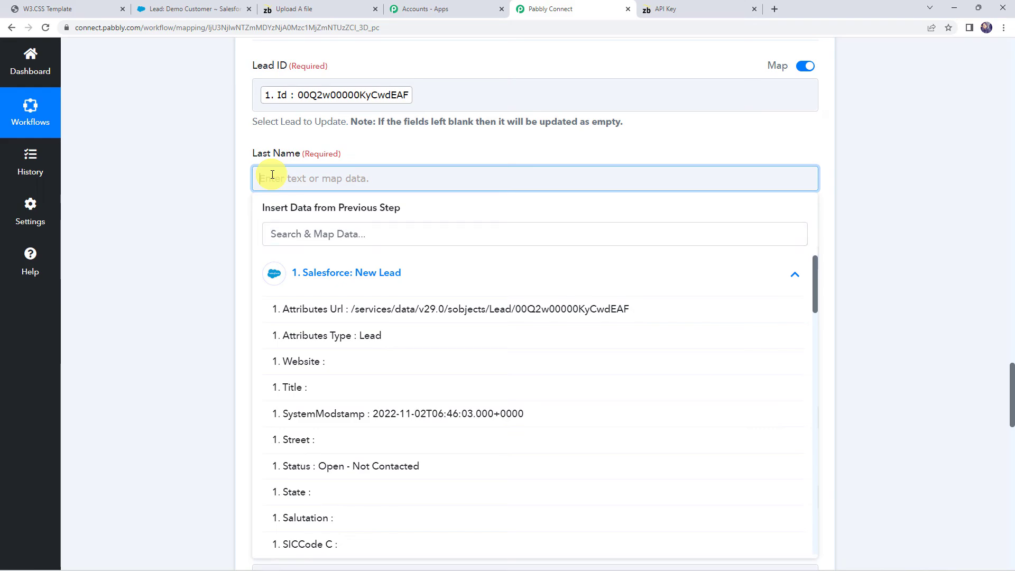
pyautogui.click(324, 281)
pyautogui.click(325, 281)
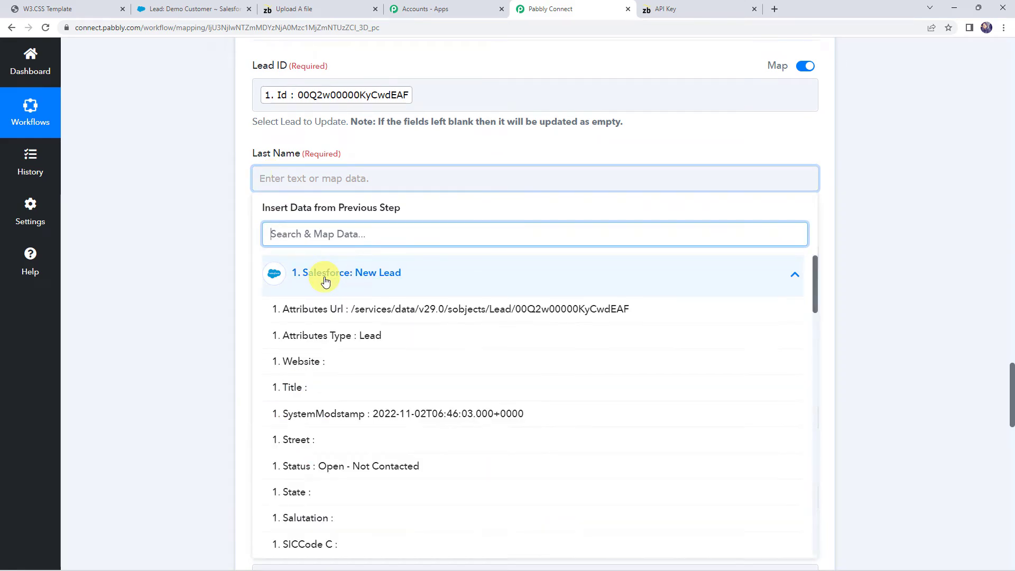
pyautogui.write('cus')
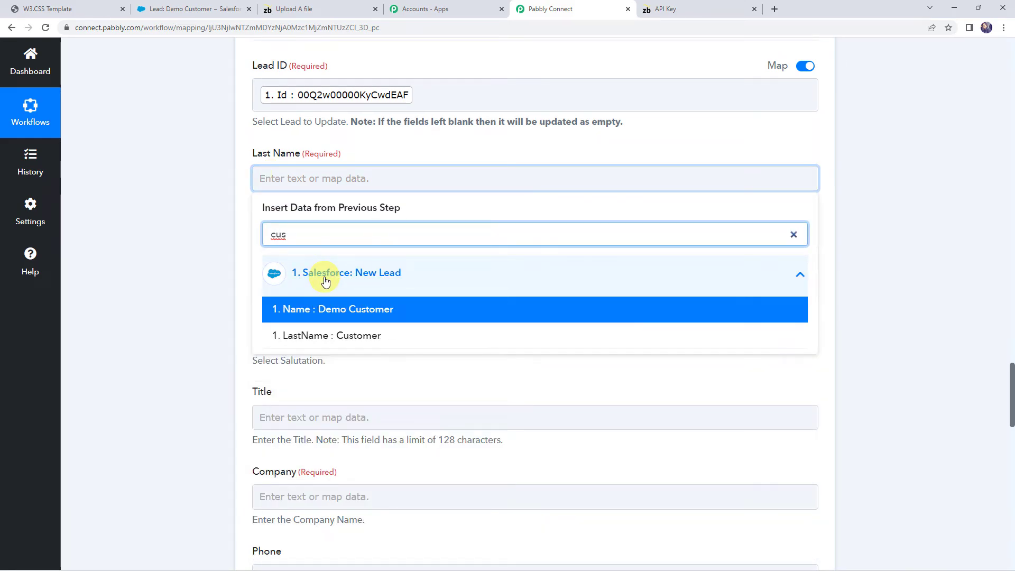
pyautogui.click(349, 337)
pyautogui.click(186, 271)
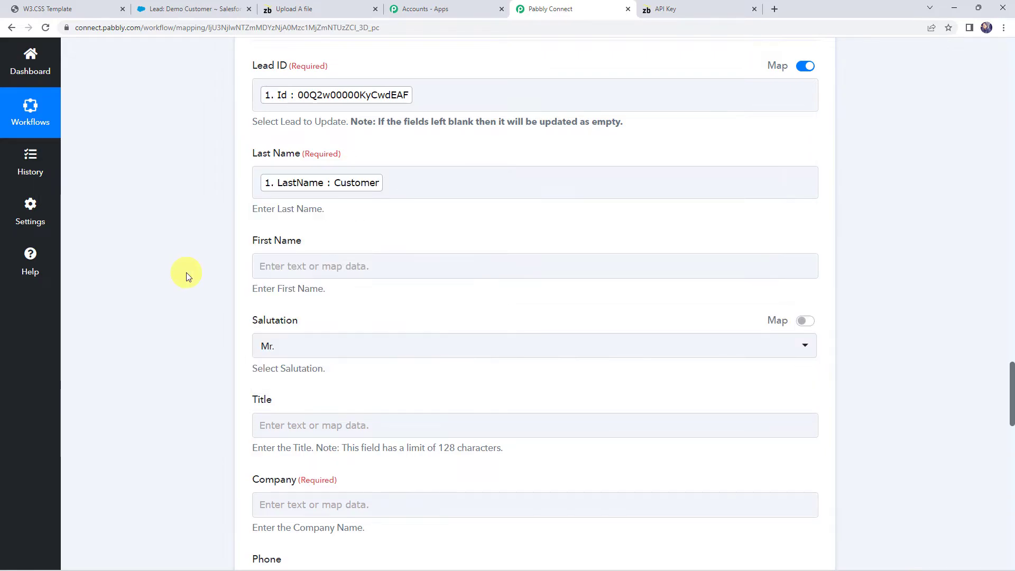
# Map the First Name field to FirstName from the Salesforce New Lead step
pyautogui.scroll(-2, 186, 272)
pyautogui.click(268, 164)
pyautogui.click(308, 258)
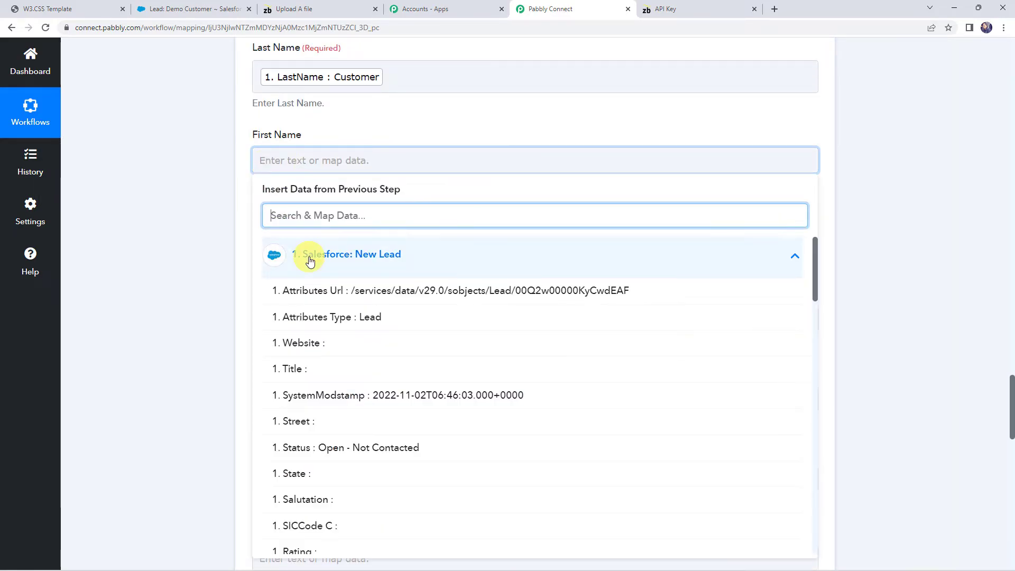
pyautogui.write('dem')
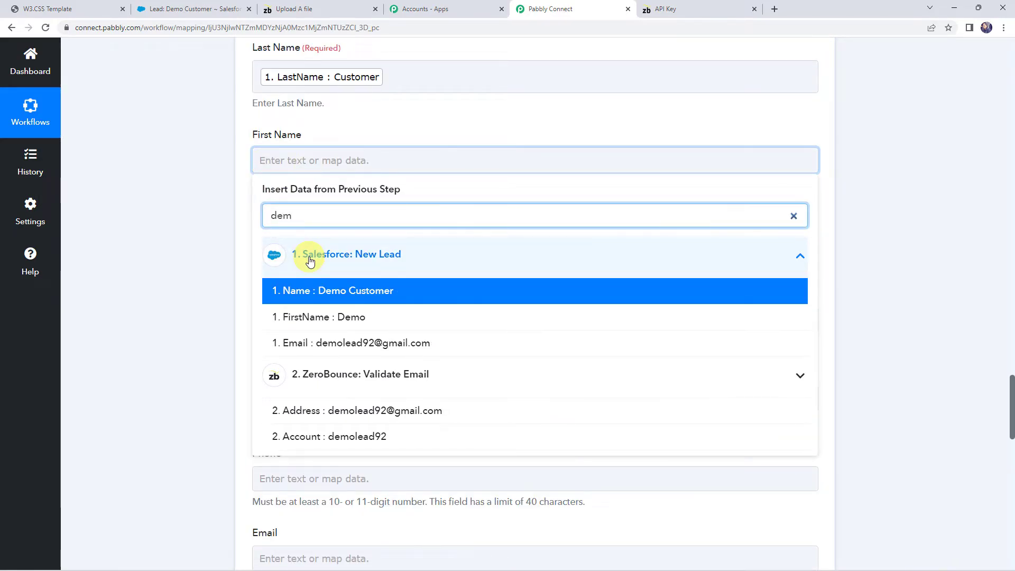
pyautogui.click(321, 317)
pyautogui.click(212, 265)
# Map the required Company field to Company from the Salesforce New Lead step
pyautogui.scroll(-2, 169, 321)
pyautogui.click(281, 302)
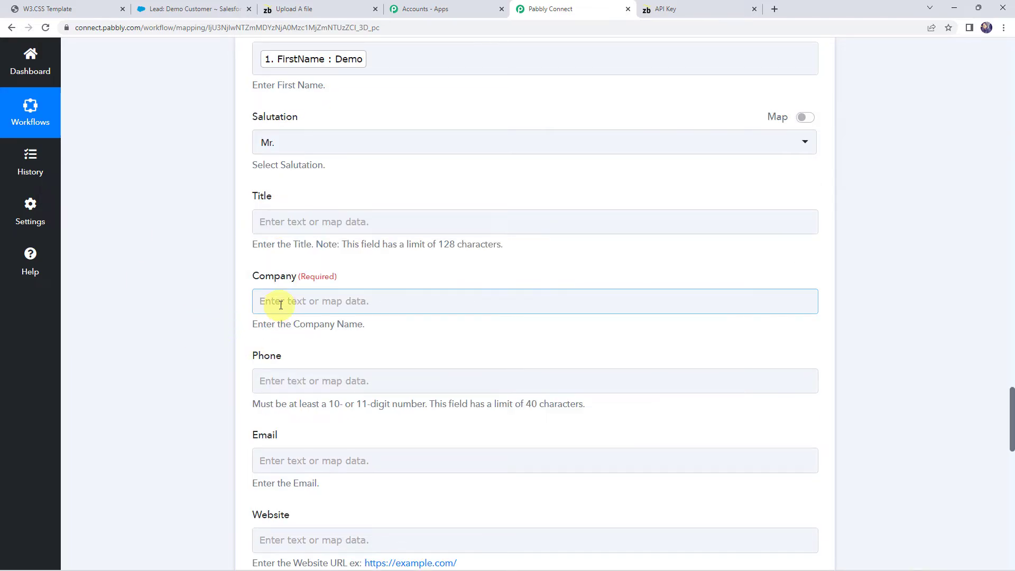
pyautogui.click(324, 385)
pyautogui.write('pa')
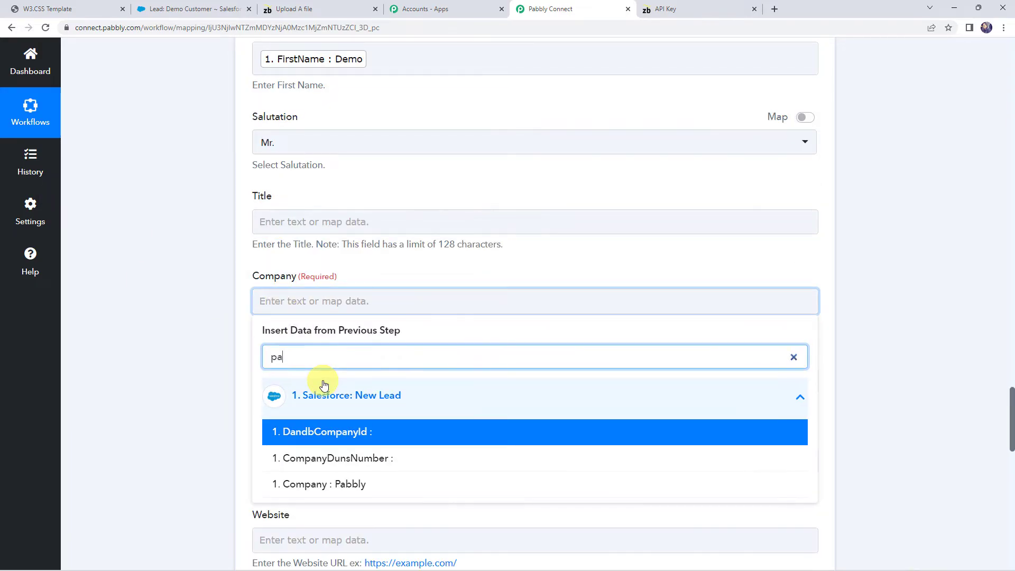
pyautogui.write('bbly')
pyautogui.click(301, 431)
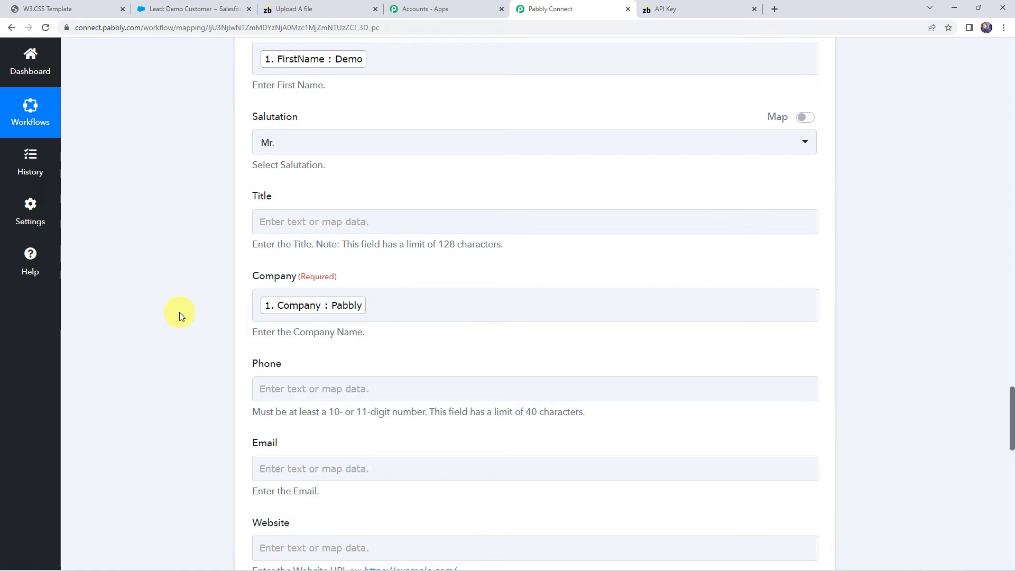
# Map the Phone field to the phone number from the Salesforce New Lead step
pyautogui.scroll(-3, 180, 312)
pyautogui.click(262, 229)
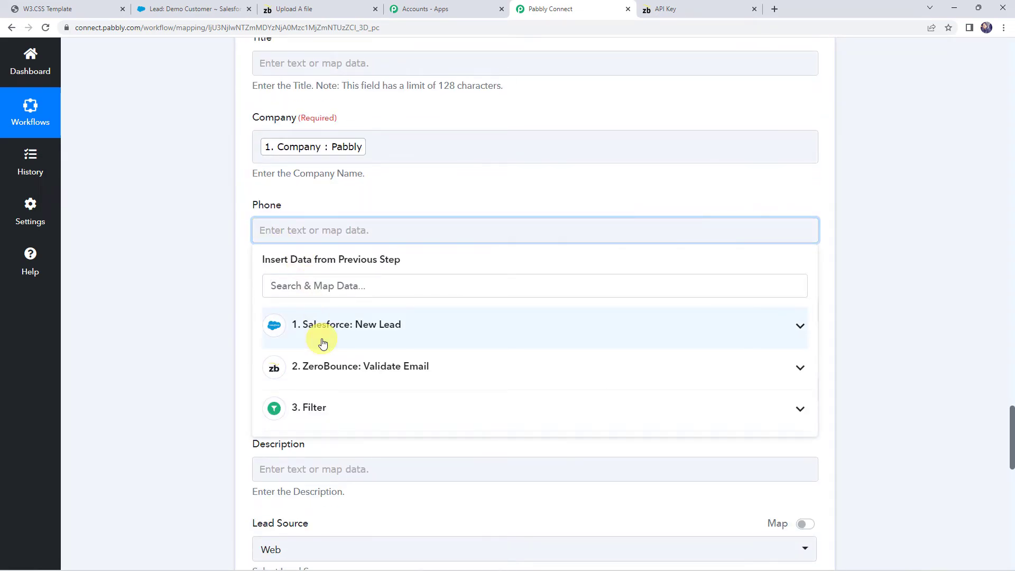
pyautogui.click(323, 343)
pyautogui.write('ph')
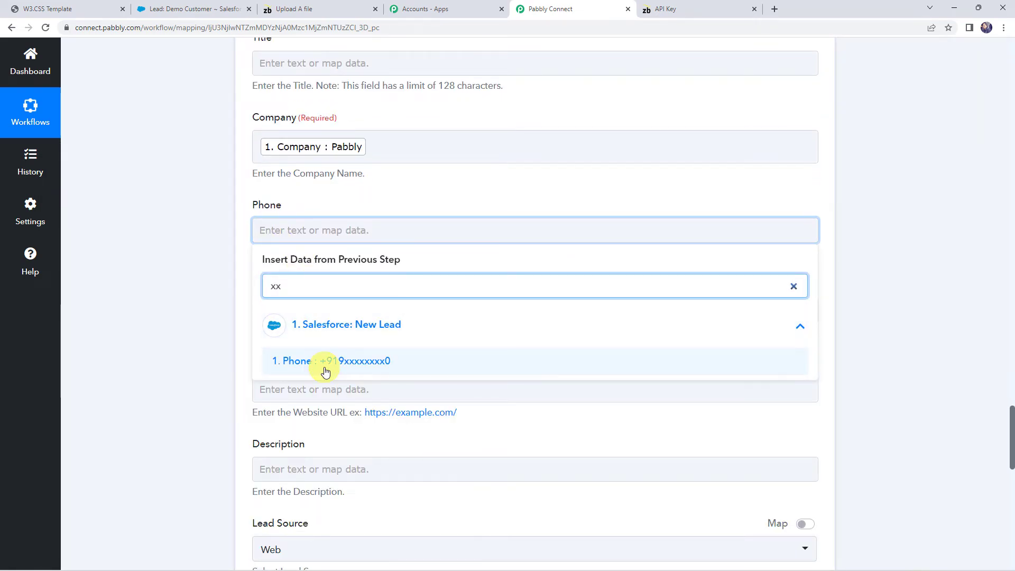
pyautogui.click(328, 357)
pyautogui.click(199, 297)
# Map the Email field of the Update Lead action to Email from the Salesforce New Lead step
pyautogui.scroll(-3, 201, 300)
pyautogui.click(264, 158)
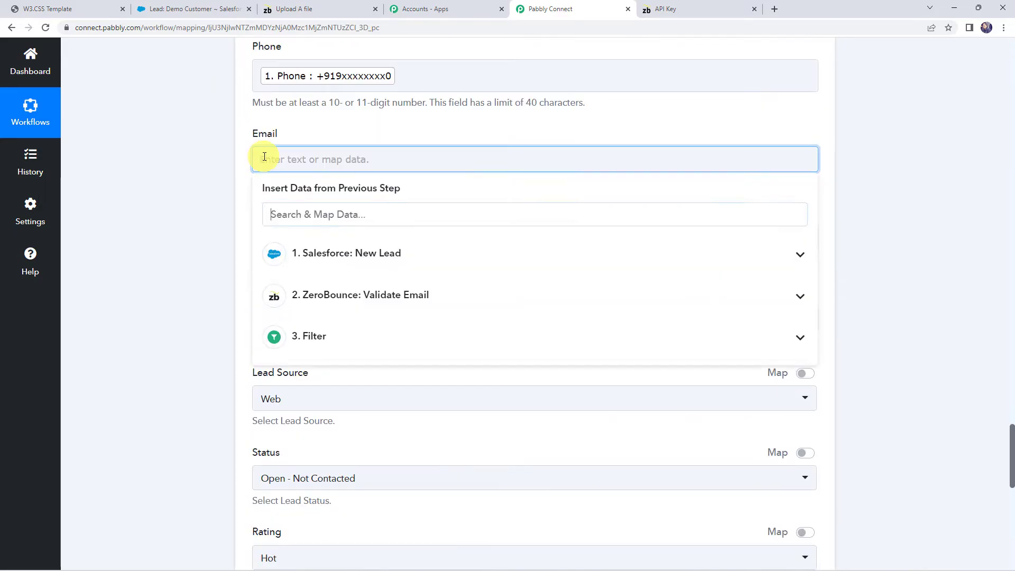
pyautogui.click(310, 257)
pyautogui.write('@')
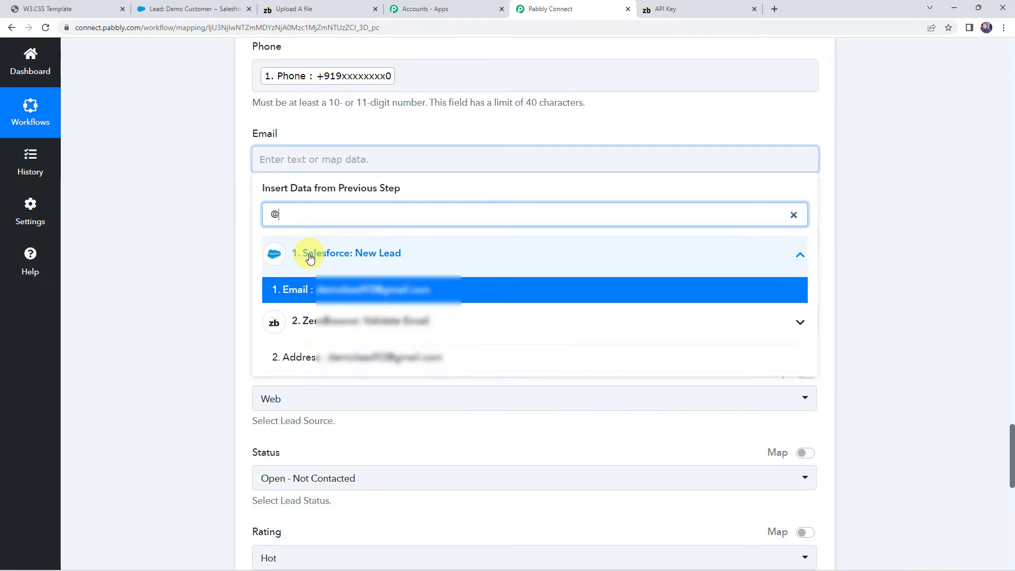
pyautogui.click(338, 296)
pyautogui.click(170, 204)
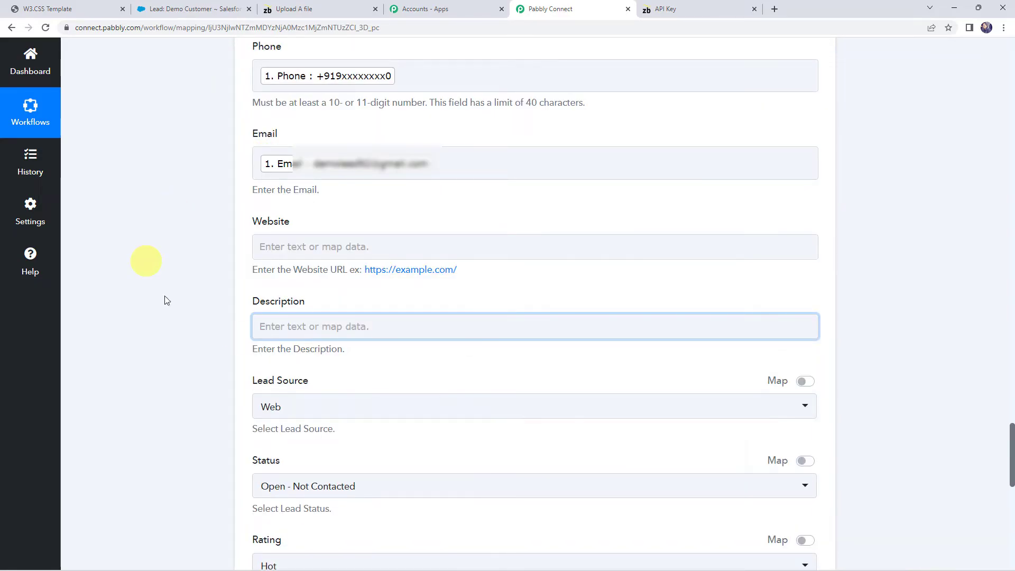
# Fill in the Description with the text "Email Address is" followed by the mapped Status from the ZeroBounce Validate Email step
pyautogui.click(273, 326)
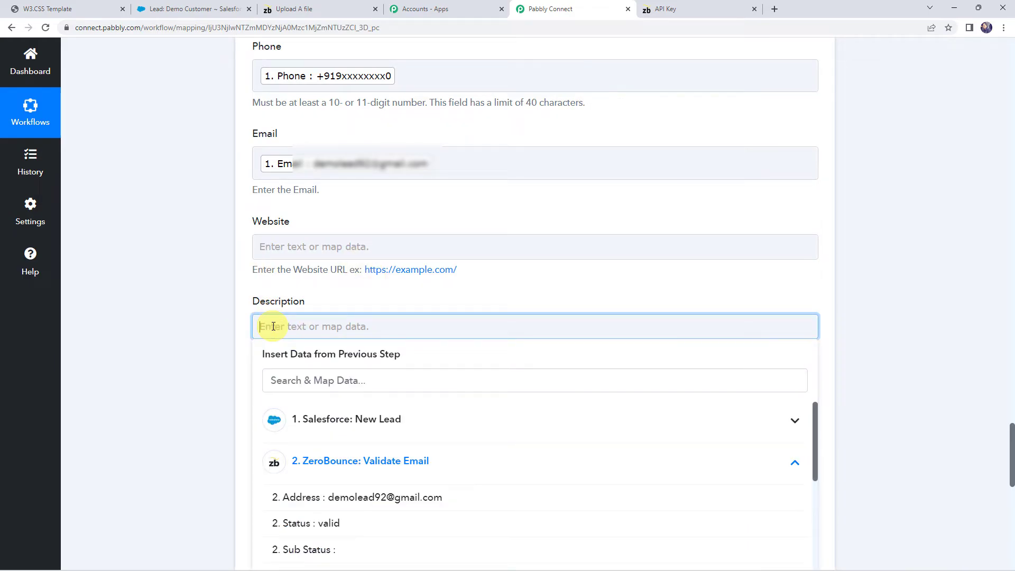
pyautogui.click(316, 526)
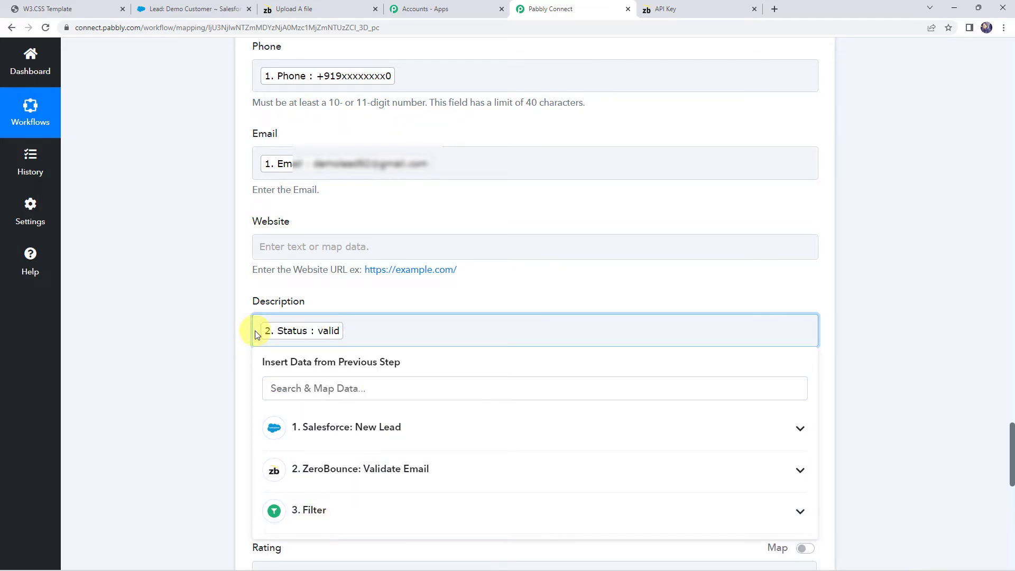
pyautogui.write('Email A')
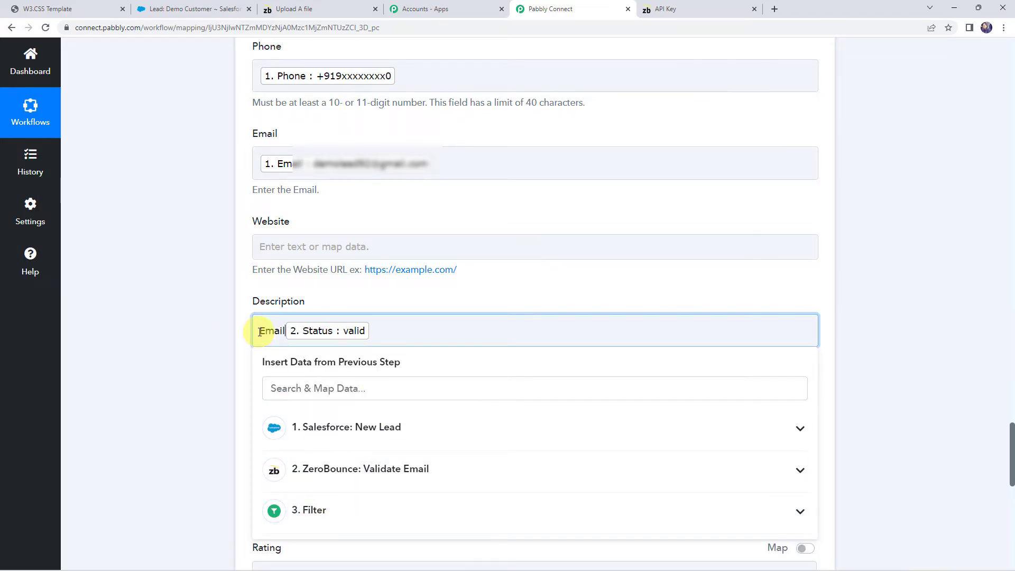
pyautogui.write('ddress ')
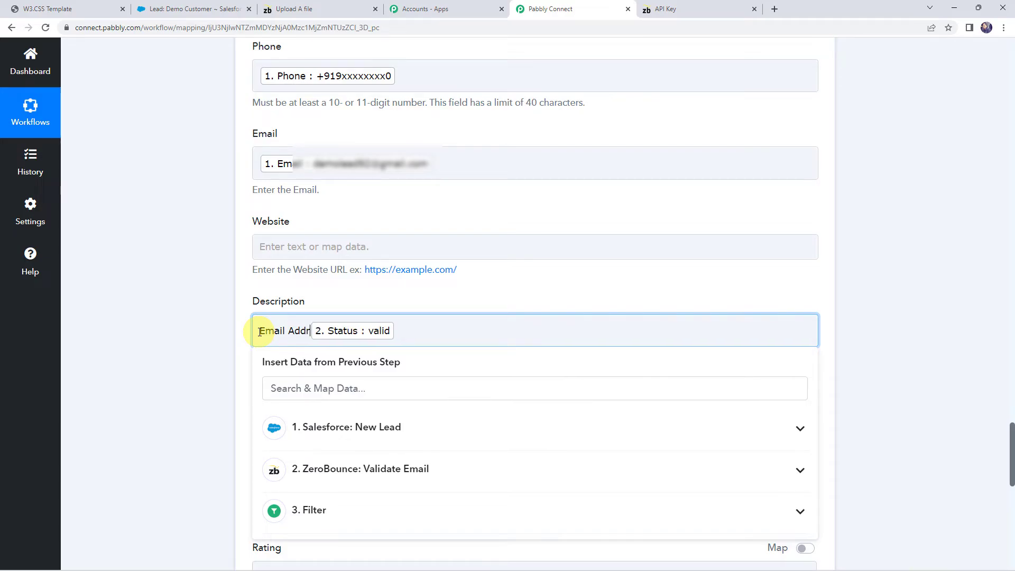
pyautogui.write('is')
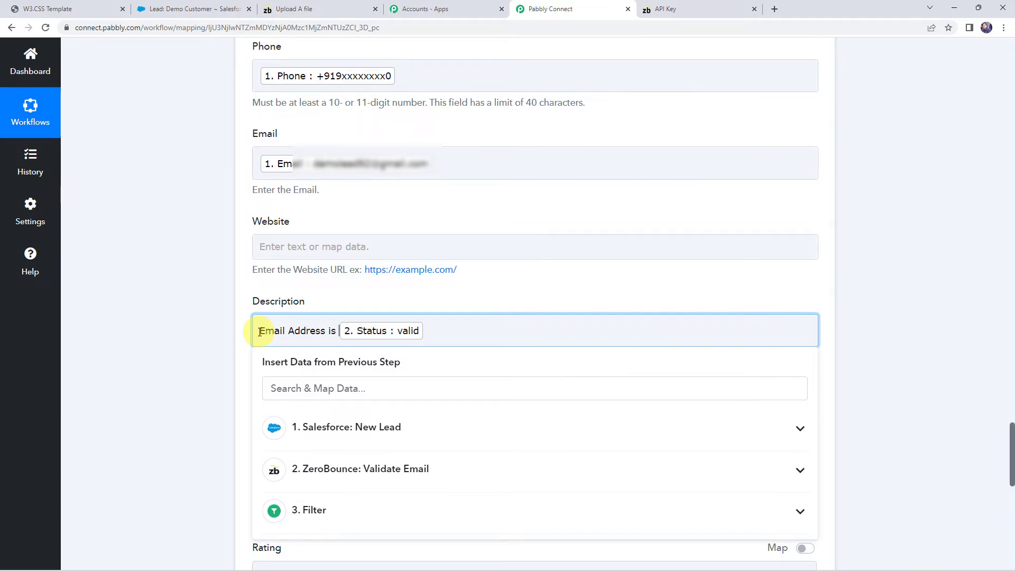
pyautogui.click(207, 340)
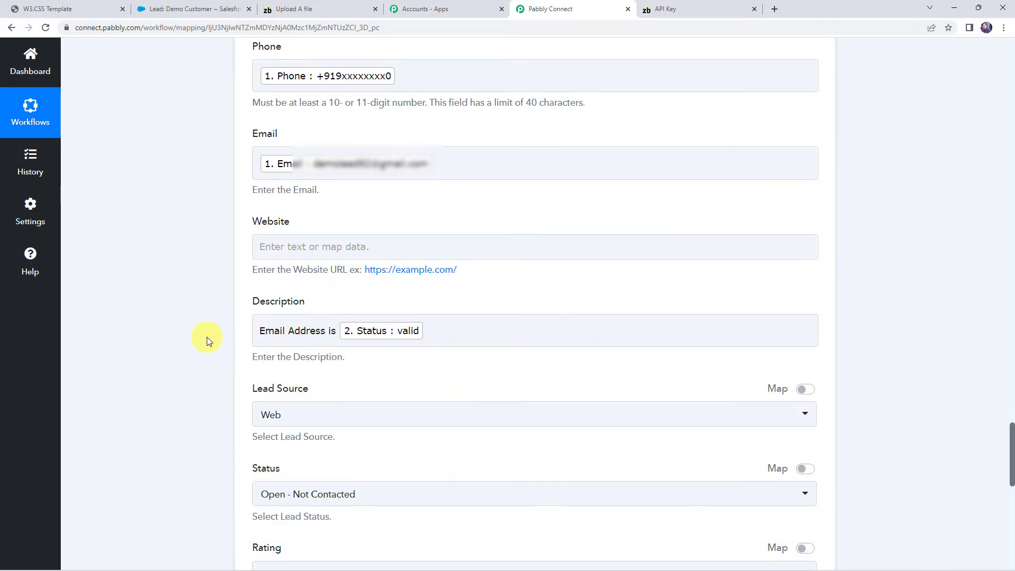
pyautogui.click(256, 331)
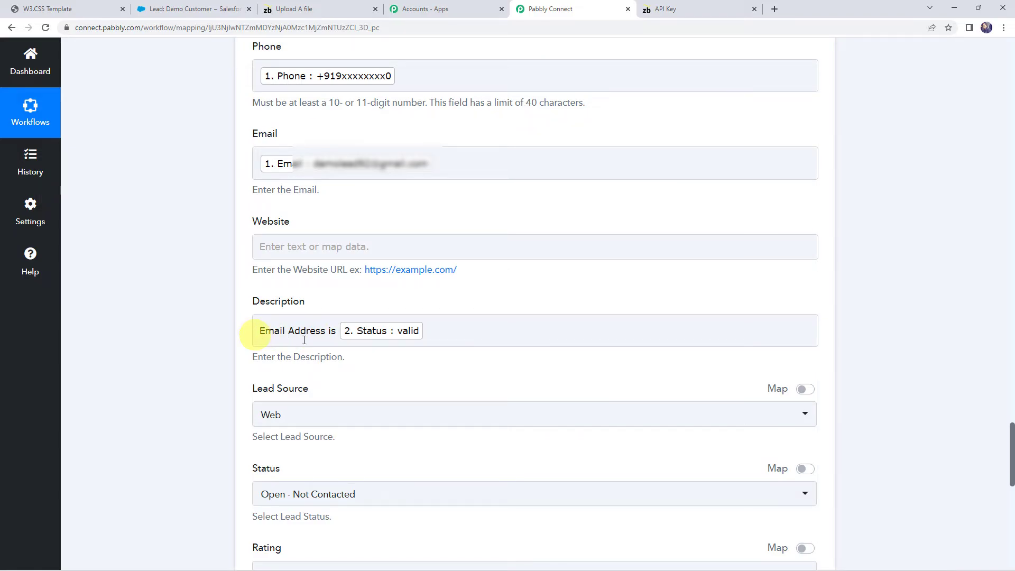
pyautogui.click(470, 326)
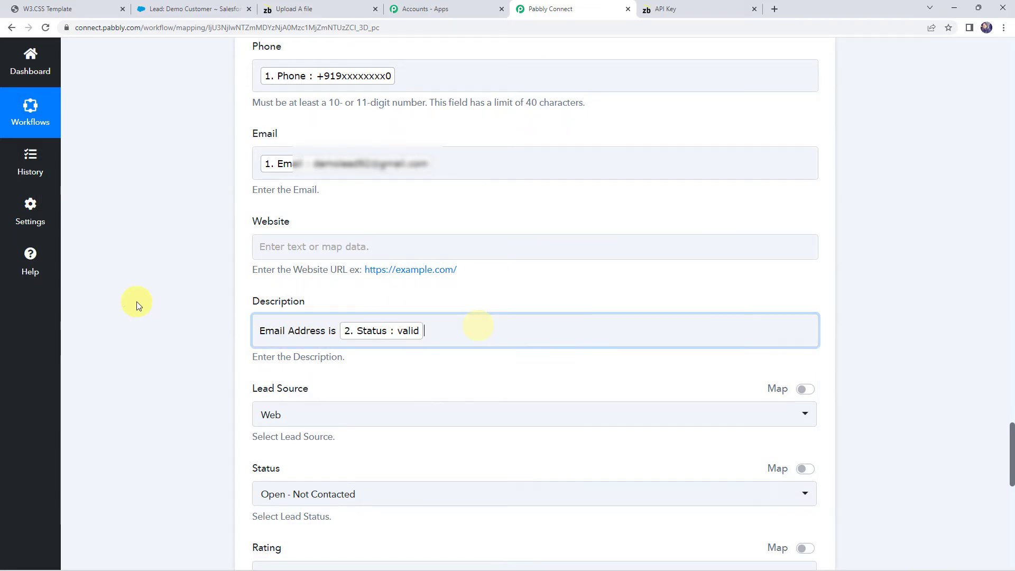
# Save the Update Lead action with its mapped values and send a test request to Salesforce
pyautogui.scroll(-4, 209, 331)
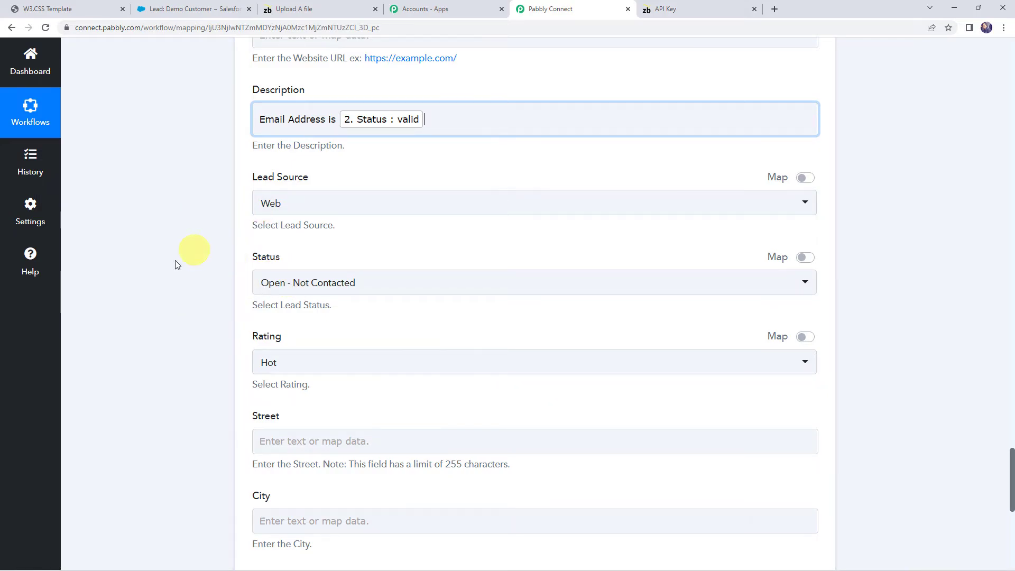
pyautogui.scroll(-7, 194, 331)
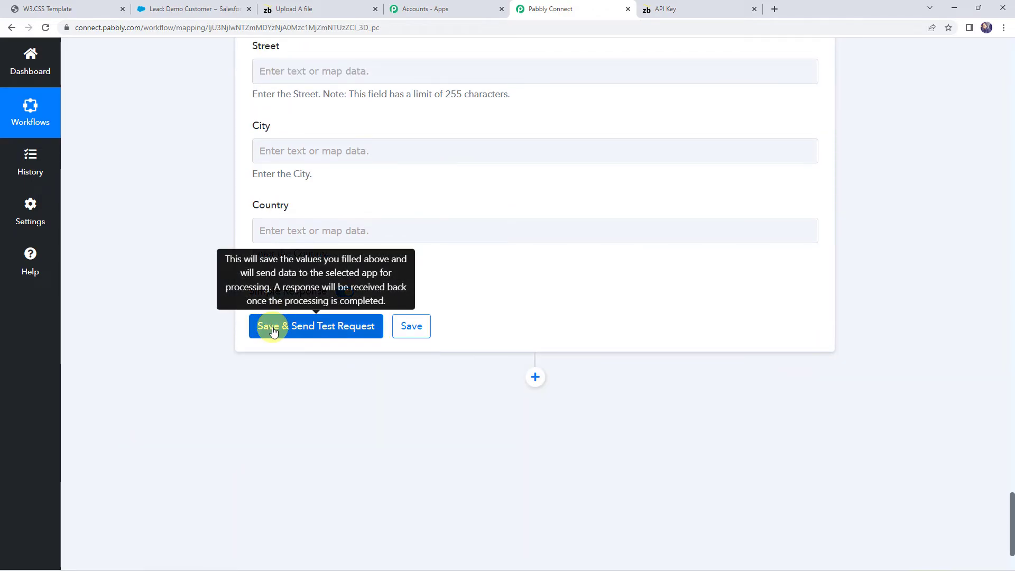
pyautogui.click(273, 331)
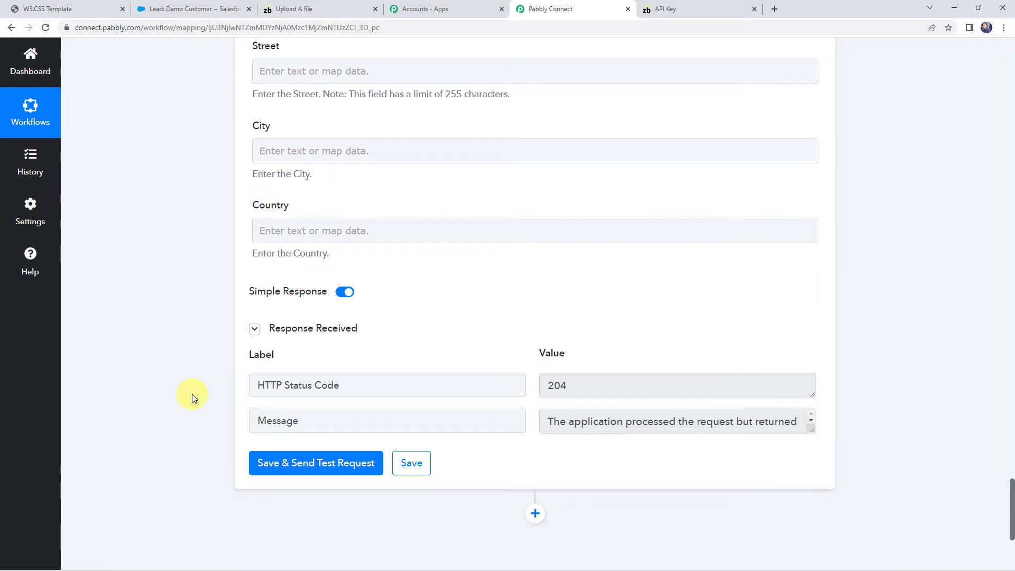
# Switch to the demo lead's record in Salesforce and check its Description under Lead Detail
pyautogui.click(220, 7)
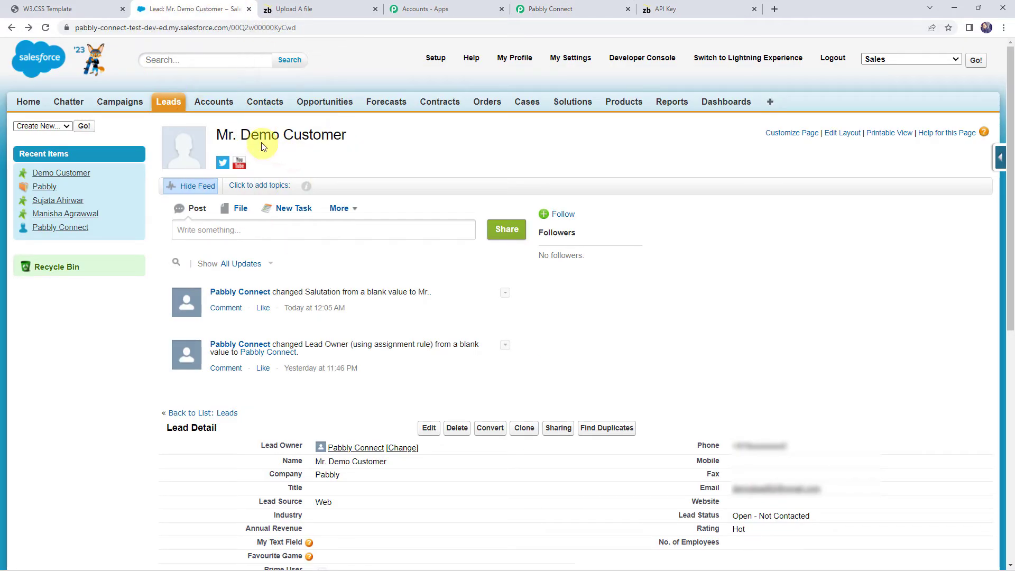
pyautogui.scroll(-5, 383, 243)
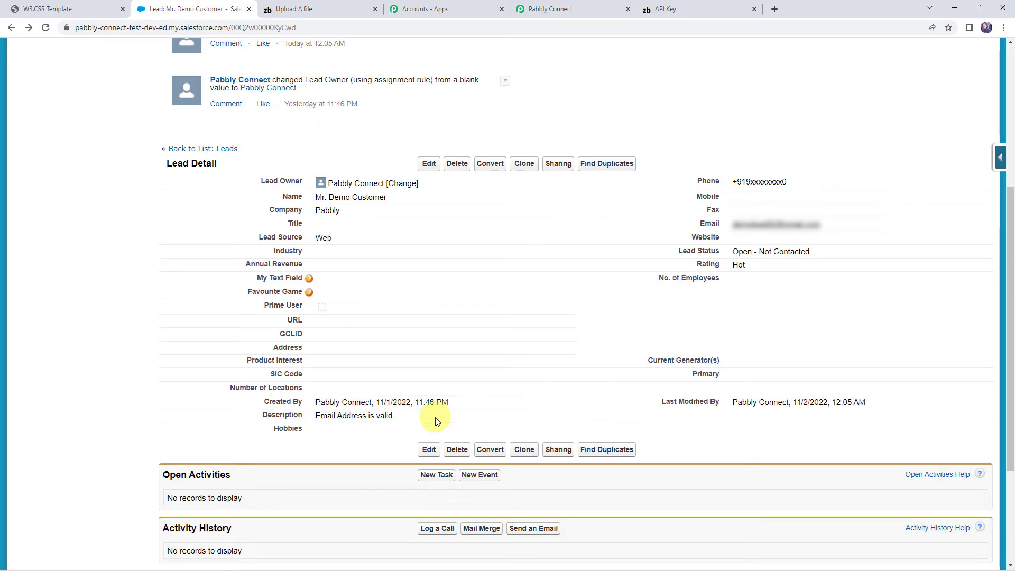
pyautogui.moveTo(436, 417); pyautogui.dragTo(220, 415)
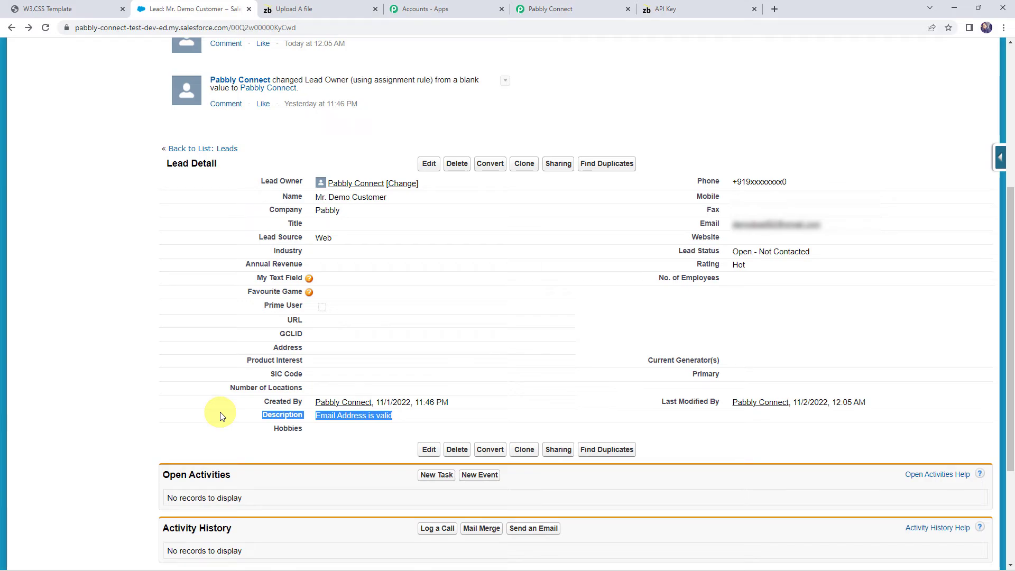
# Return to the Pabbly Connect workflow and save the Salesforce Update Lead action
pyautogui.click(528, 8)
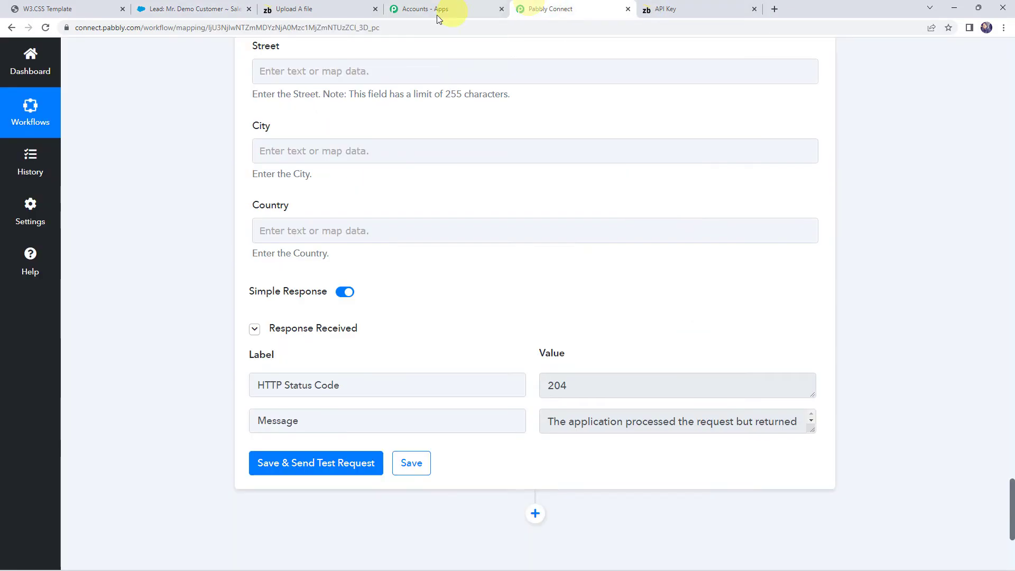
pyautogui.click(420, 463)
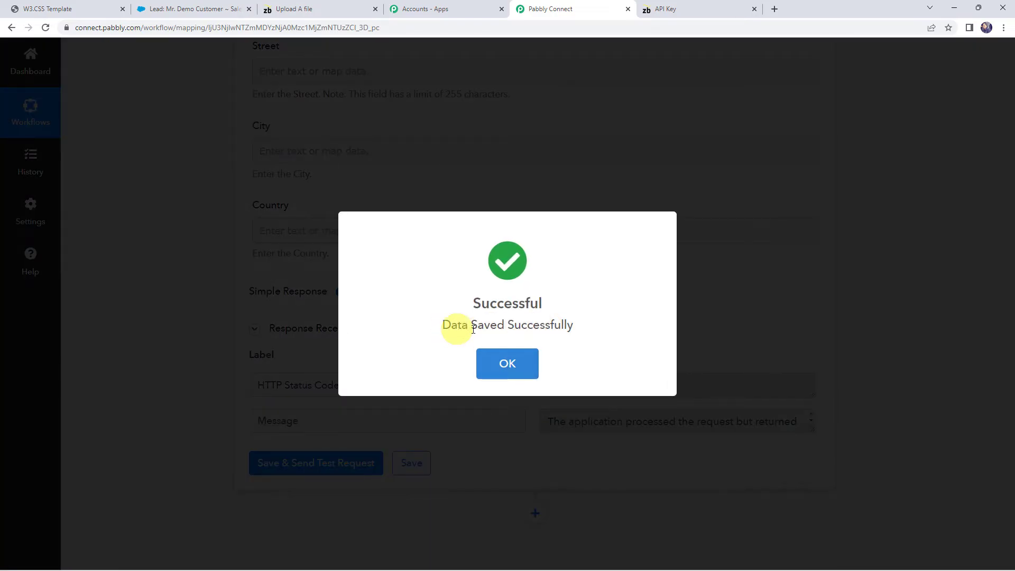
pyautogui.click(512, 361)
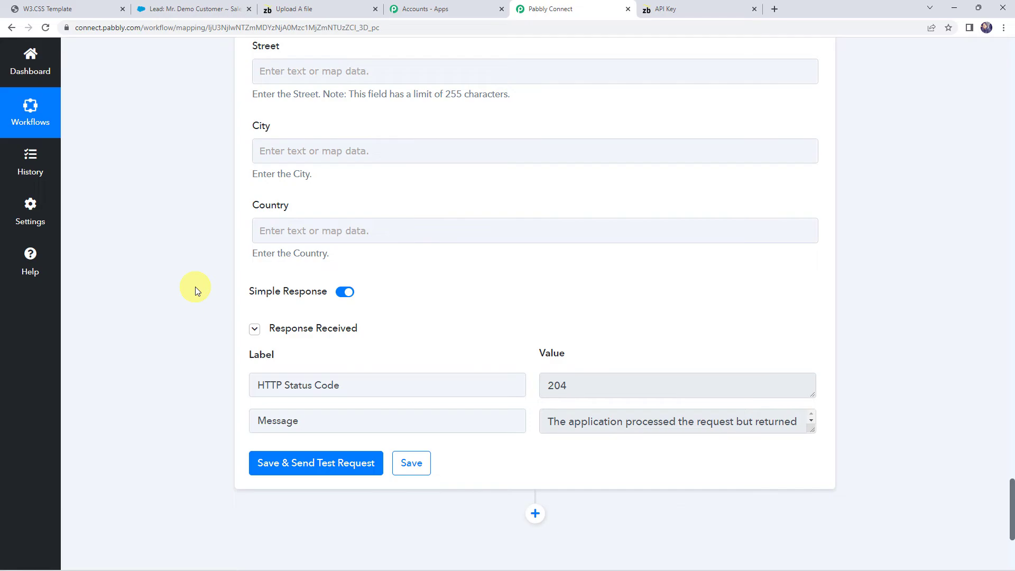
# Collapse the workflow's expanded steps and review the sequence from the Salesforce New Lead trigger to the Update Lead action
pyautogui.scroll(20, 195, 287)
pyautogui.scroll(7, 195, 286)
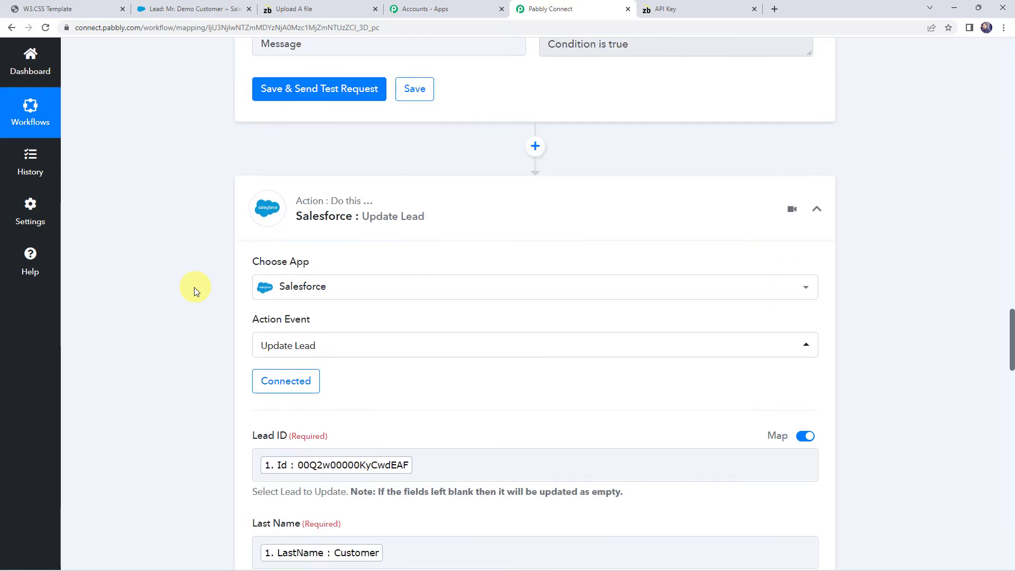
pyautogui.click(503, 236)
pyautogui.scroll(15, 502, 236)
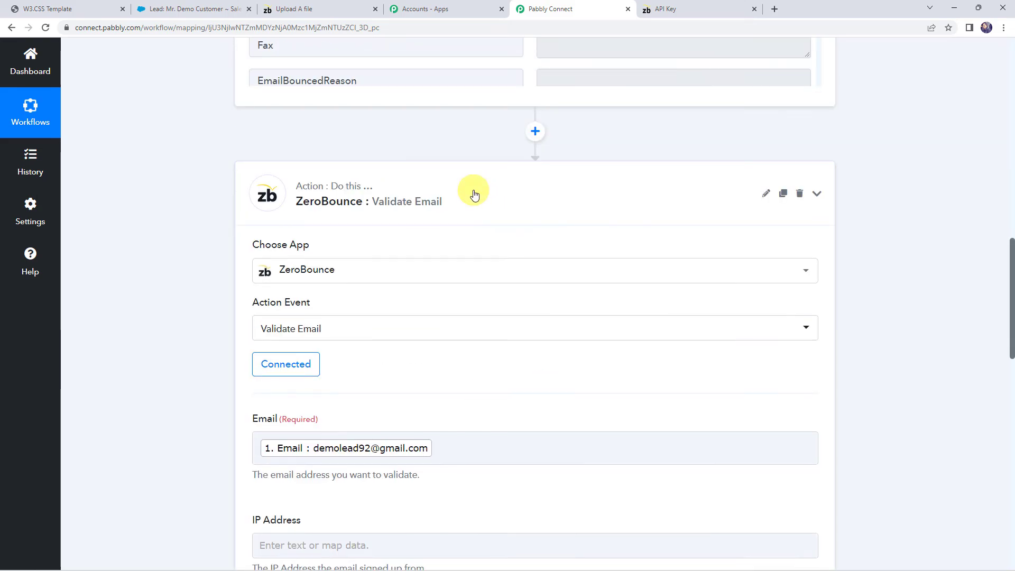
pyautogui.scroll(15, 469, 191)
pyautogui.click(489, 235)
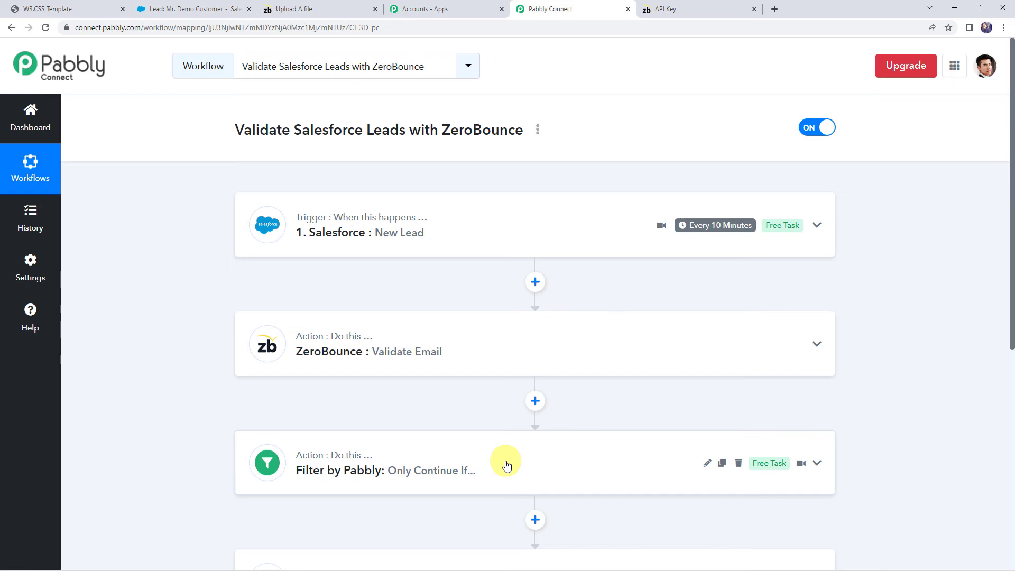
pyautogui.scroll(-3, 506, 465)
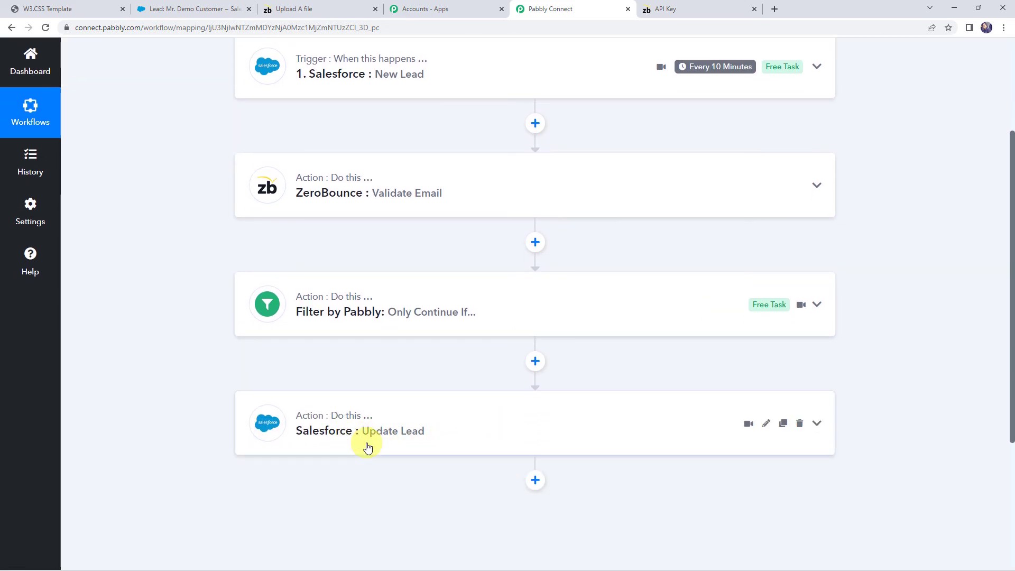
pyautogui.scroll(3, 180, 363)
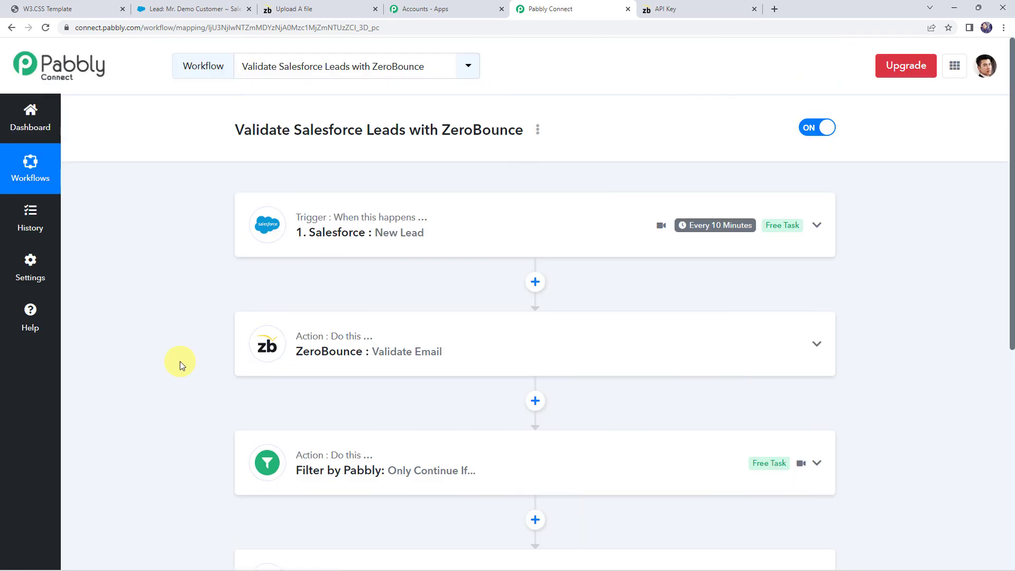